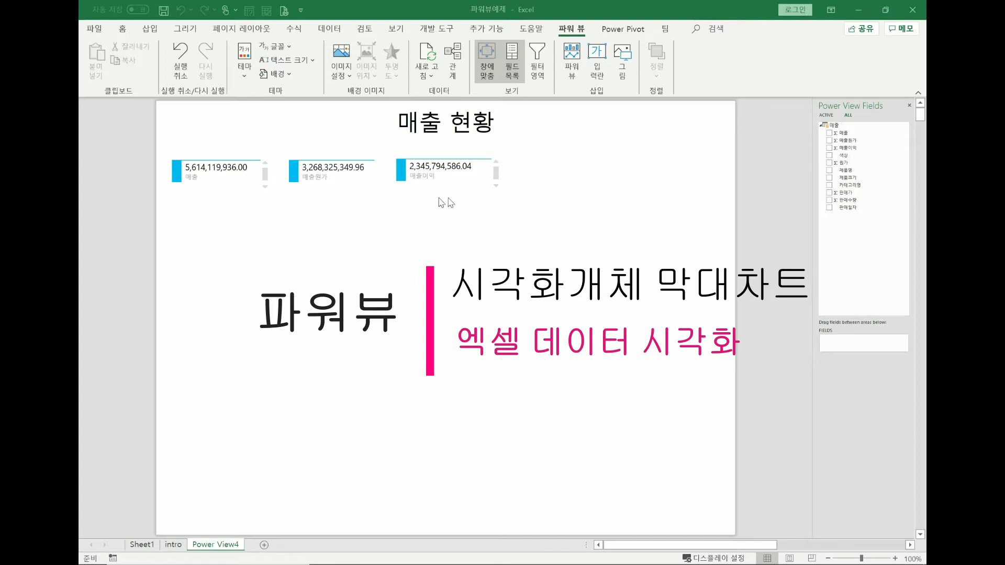
Review the 매출 card's available table visualization types and check the 매출원가 and 매출이익 cards.
mouse_move(240, 185)
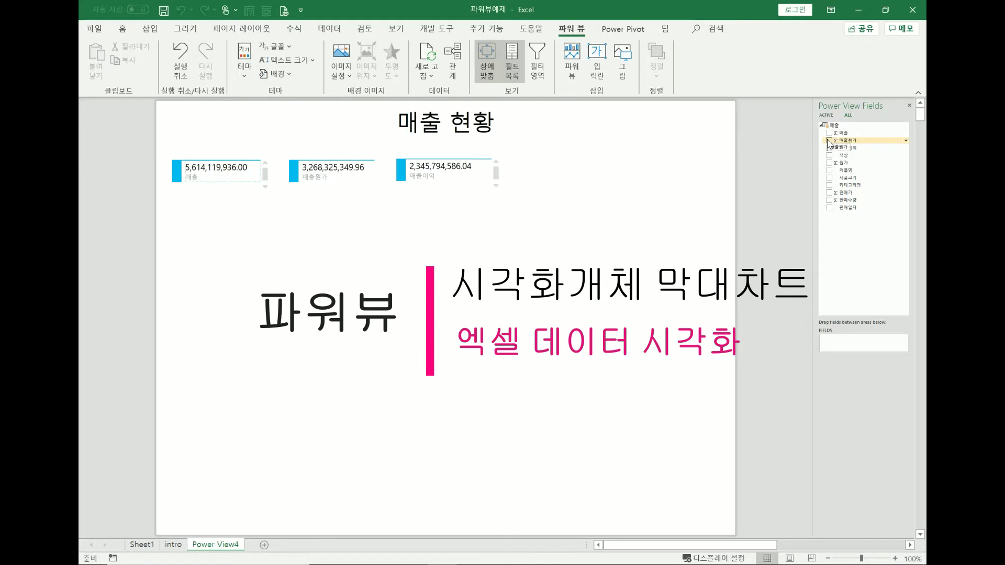
click(241, 177)
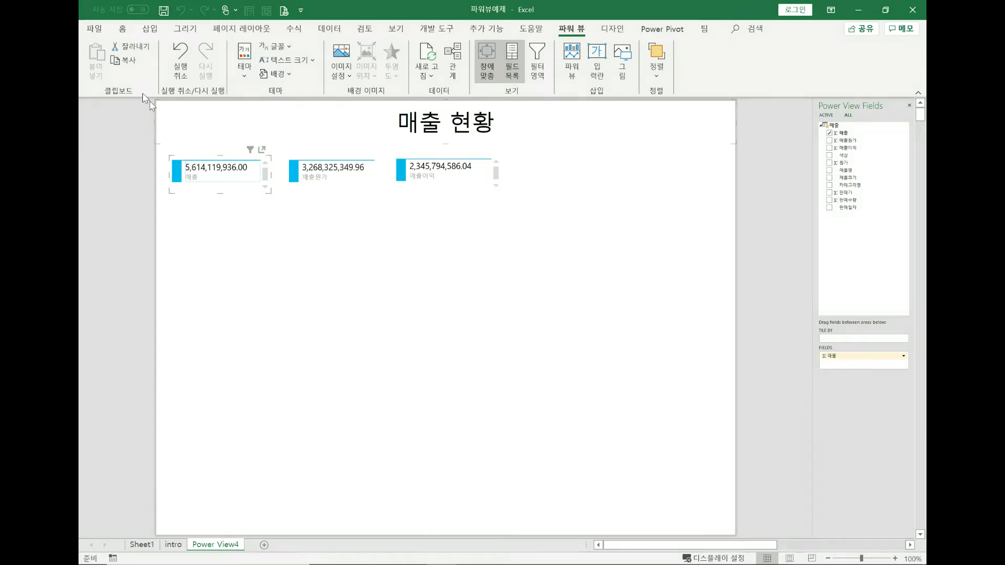
click(610, 31)
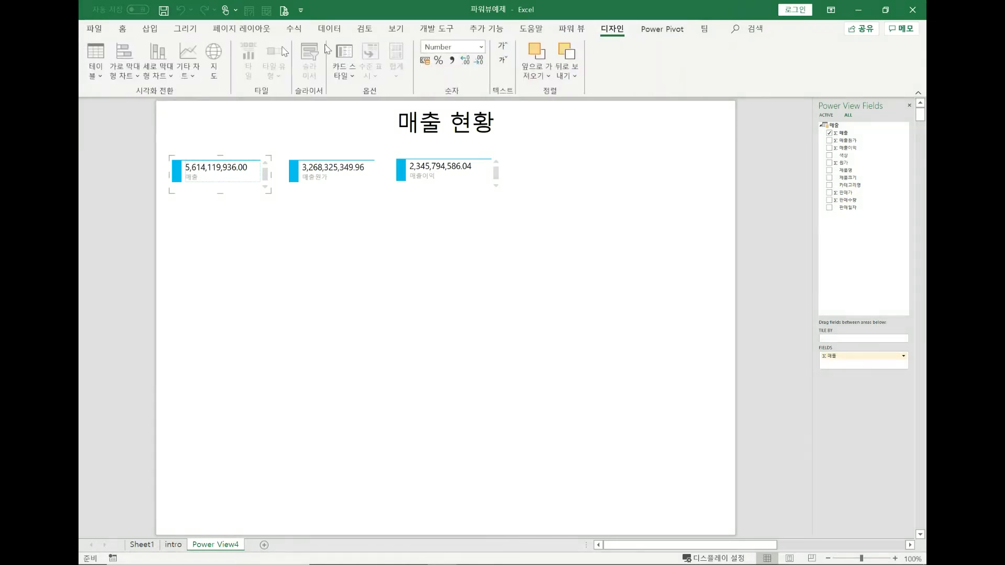
click(99, 71)
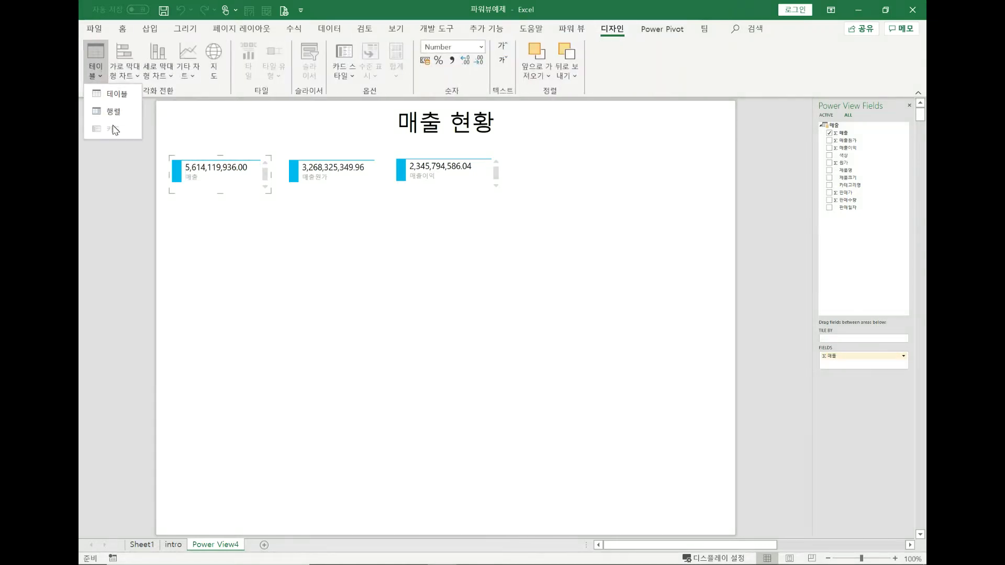
click(347, 190)
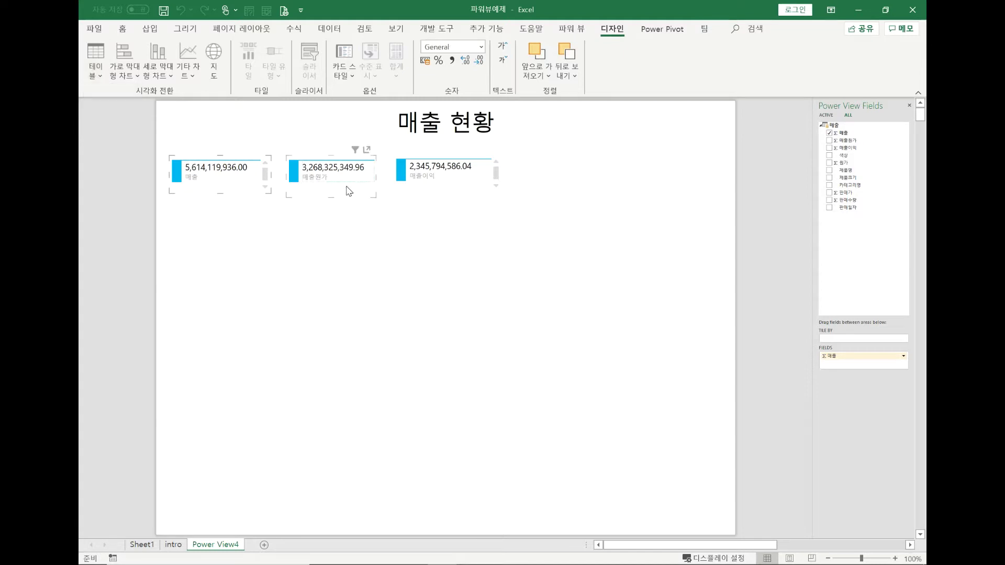
click(449, 189)
Create a new table on a blank area of the report with the 카테고리명 and 매출 fields.
click(470, 246)
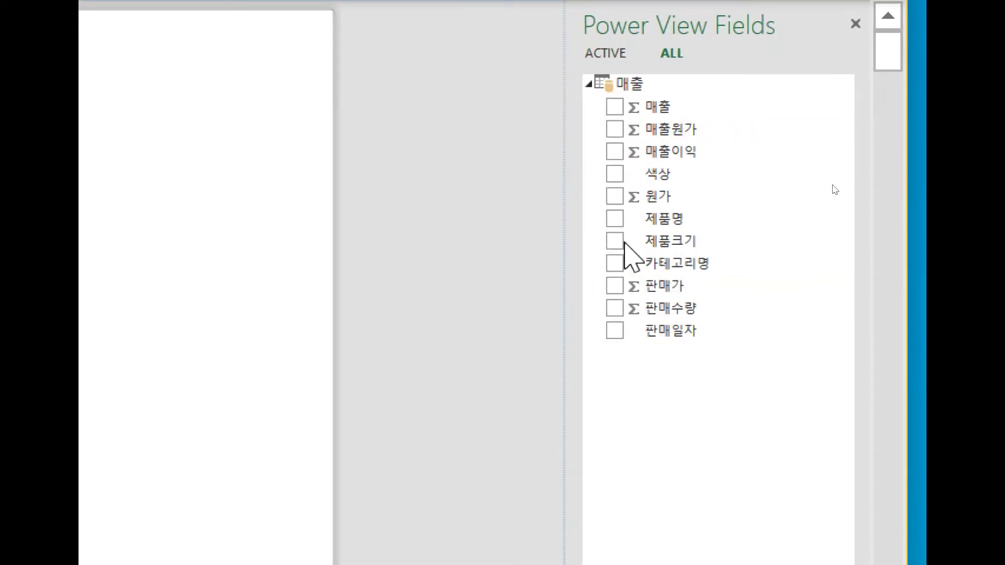
click(615, 261)
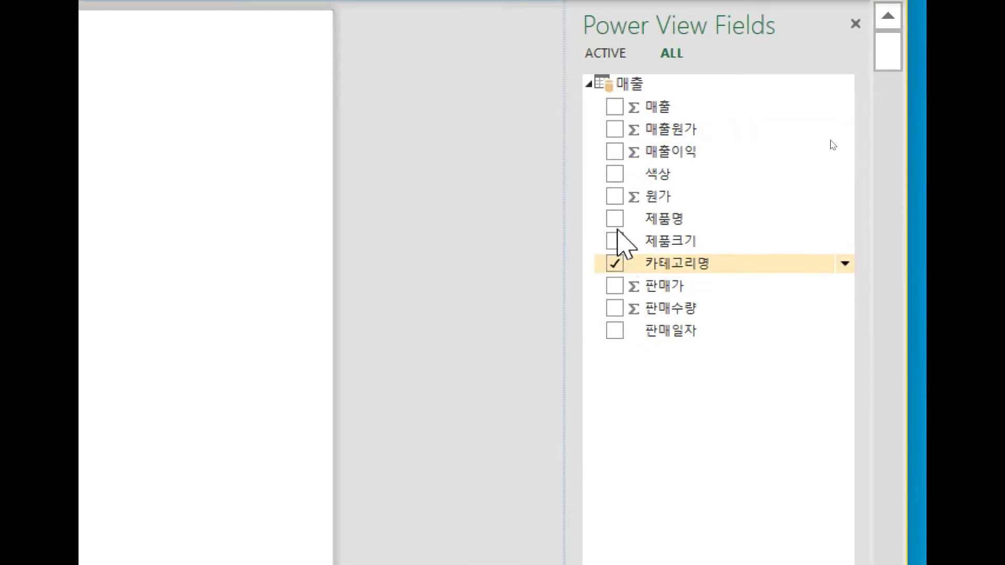
click(616, 108)
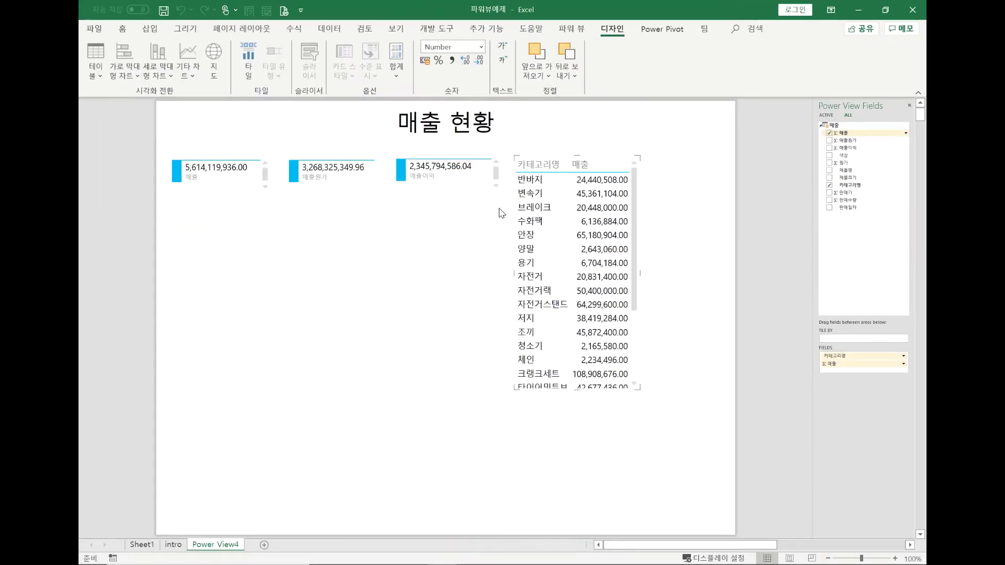
Convert the category sales table into a 100% stacked column chart and widen it.
click(162, 79)
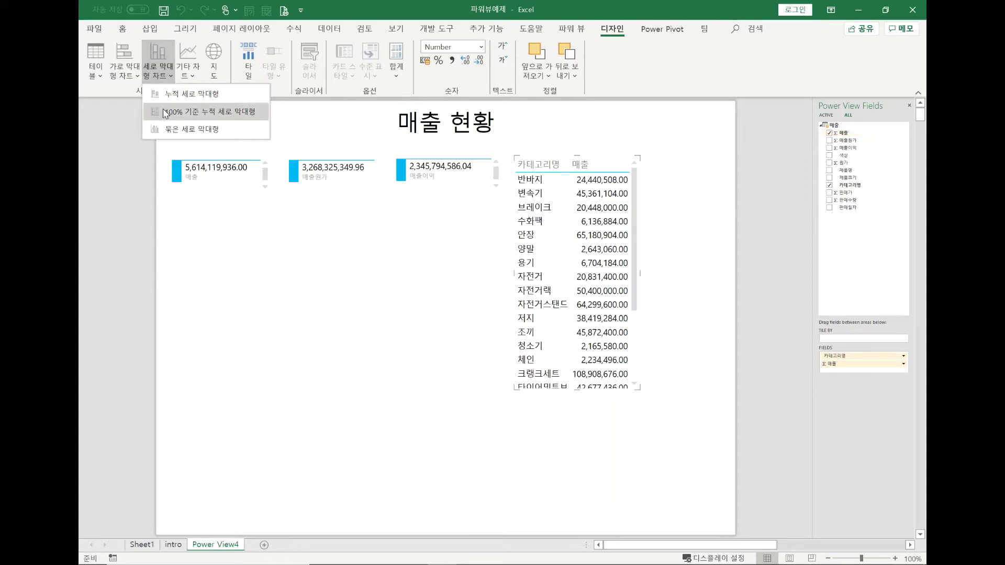
click(166, 112)
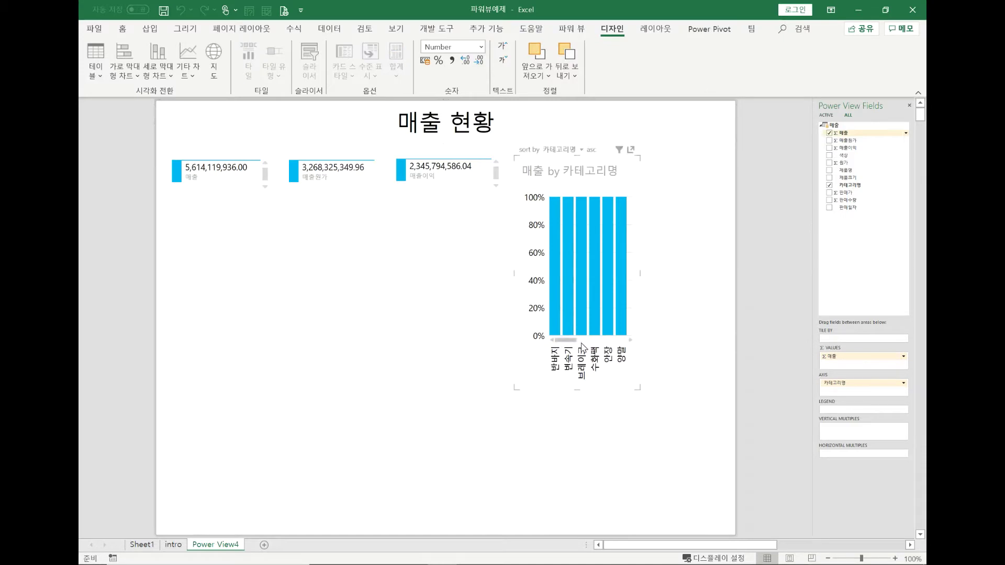
drag(639, 389, 701, 388)
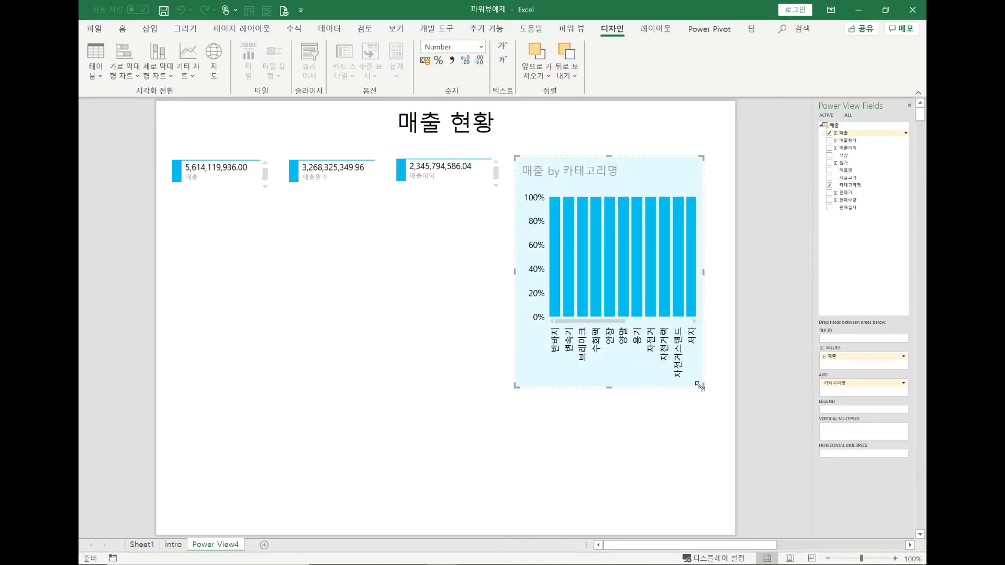
Change the chart to a stacked column chart, and place it beneath the cards, stretched across the report's width.
click(158, 73)
click(167, 92)
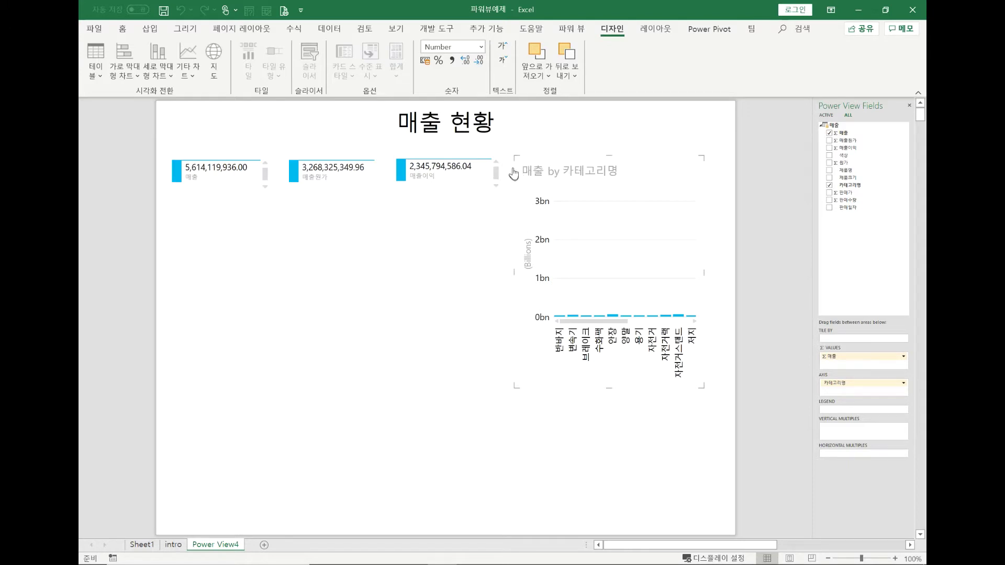
drag(515, 169, 170, 229)
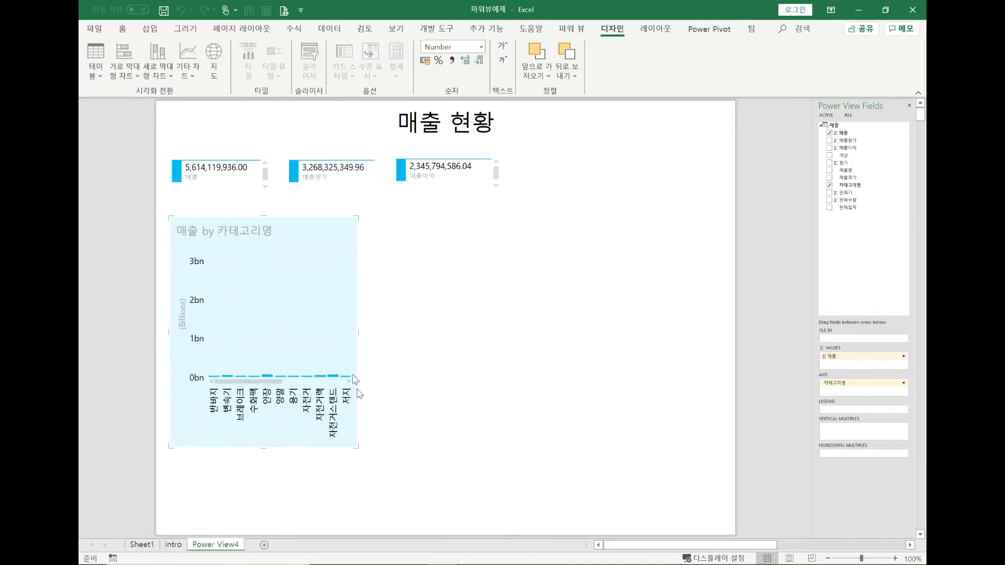
drag(361, 444, 718, 403)
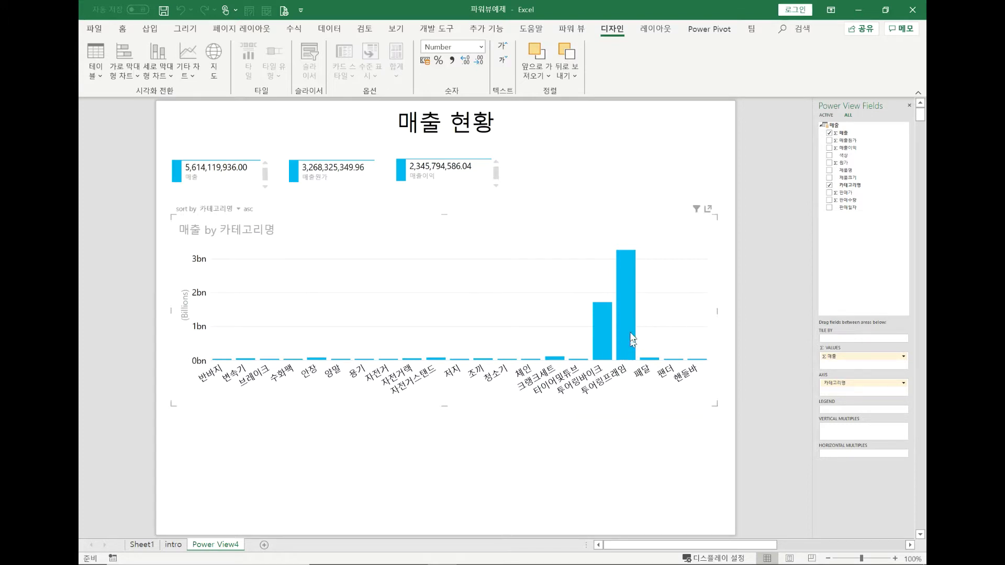
Sort the category chart by 매출 in descending order.
mouse_move(627, 335)
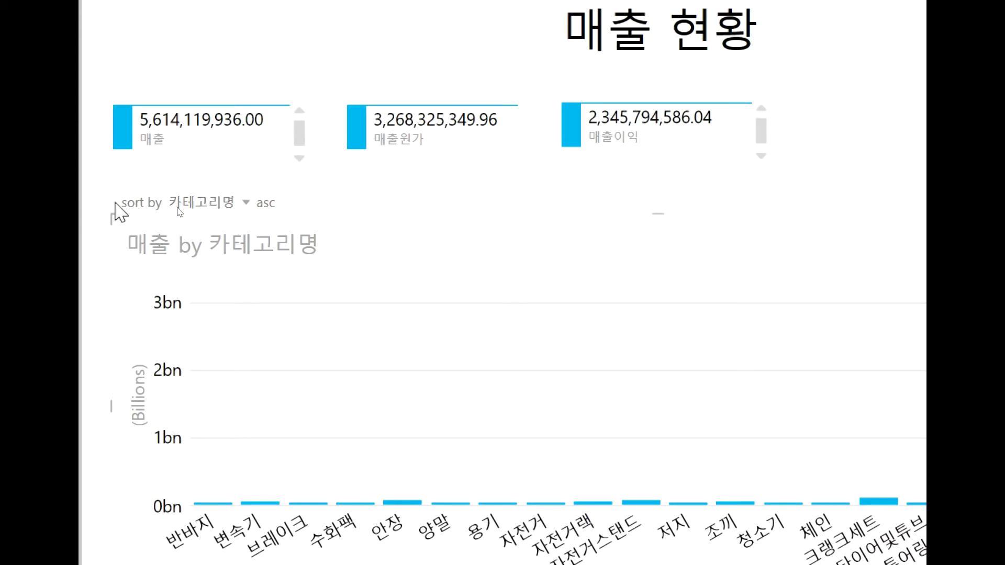
click(246, 204)
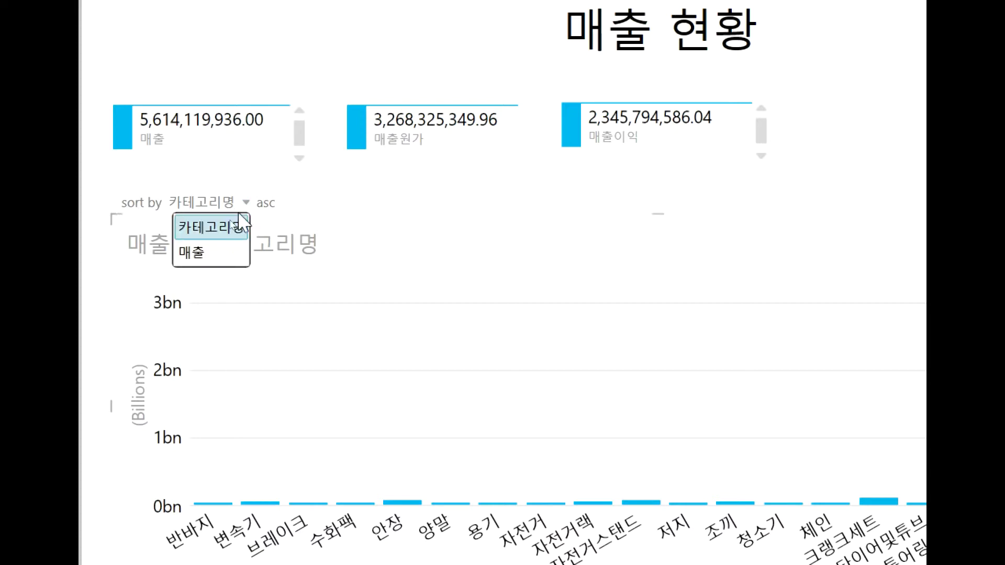
click(208, 260)
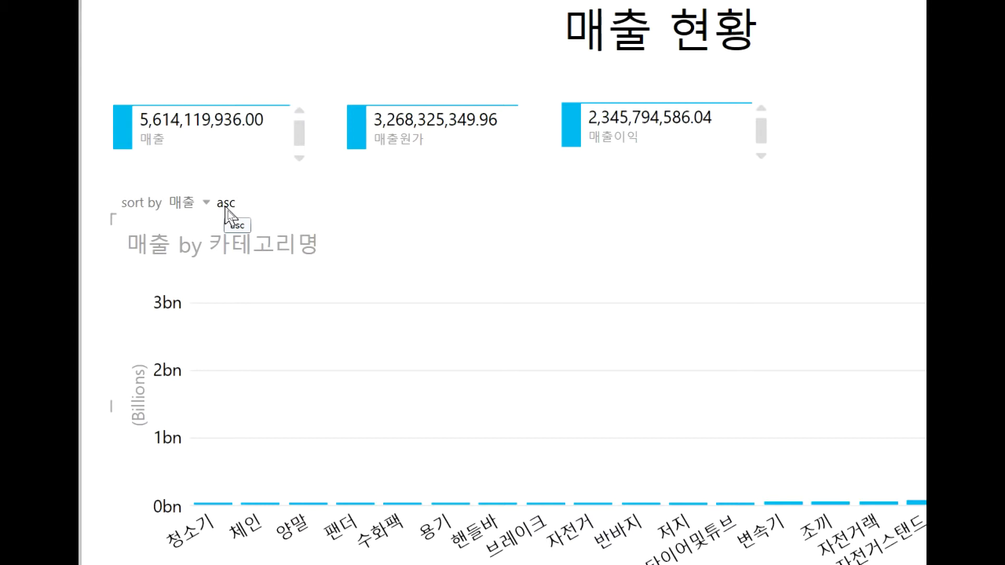
click(226, 204)
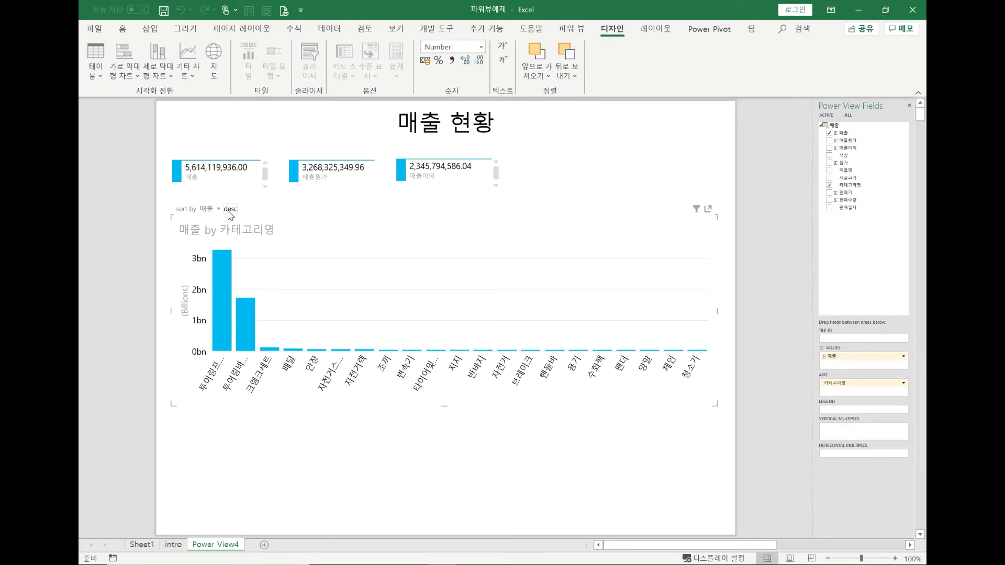
Highlight the 투어링프레임 column to cross-filter the three cards, and clear the highlight again.
click(245, 441)
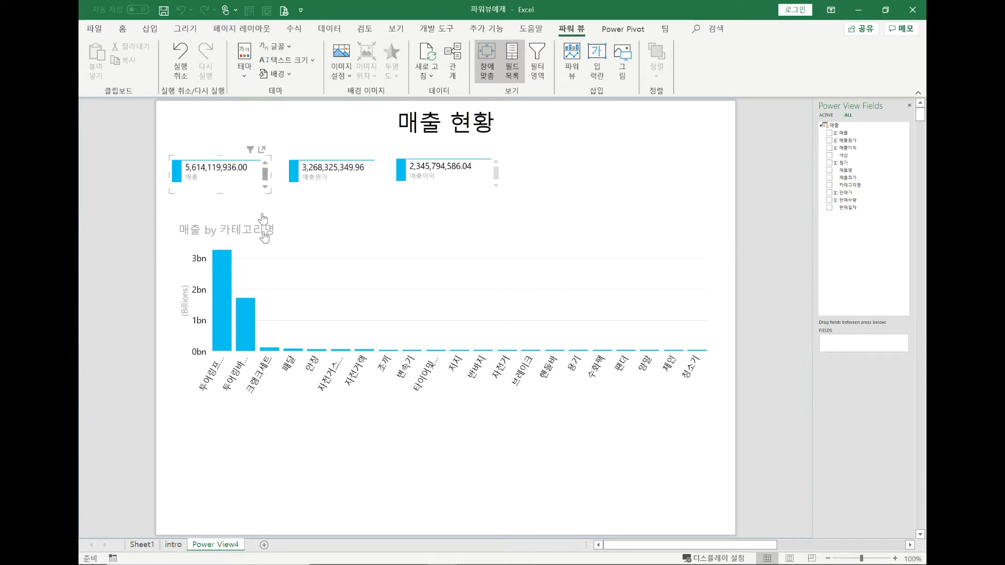
mouse_move(224, 350)
mouse_move(246, 323)
click(222, 317)
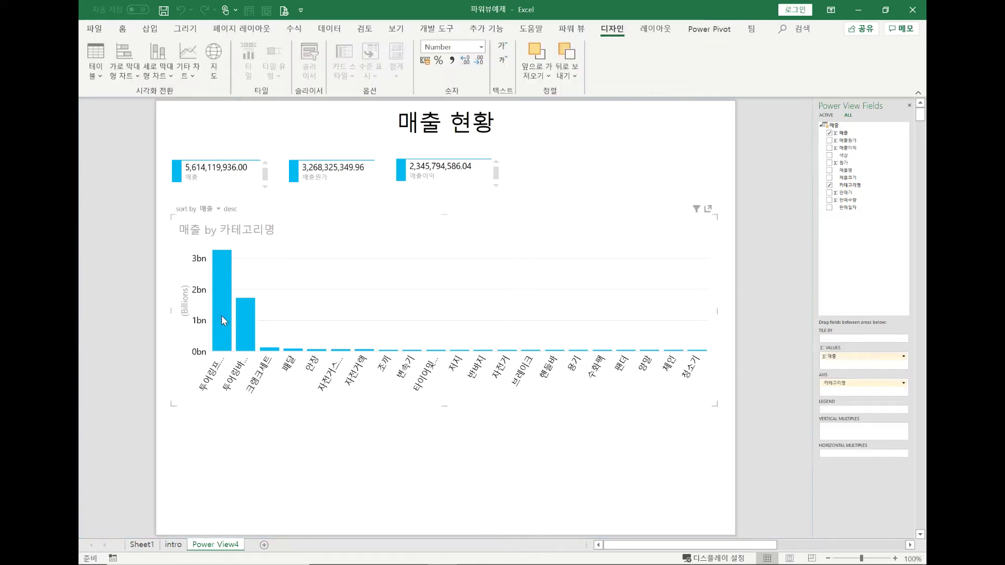
click(222, 316)
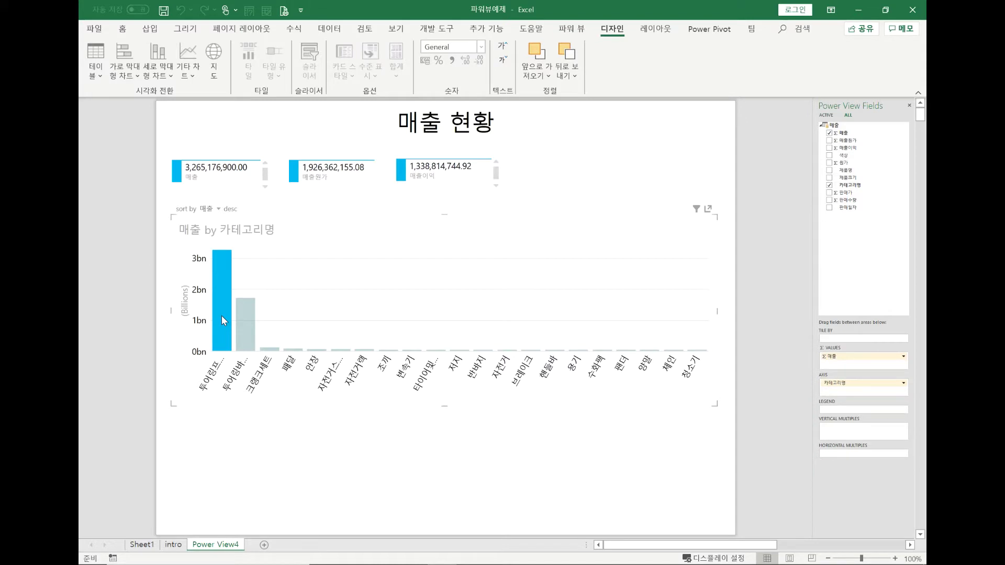
click(222, 315)
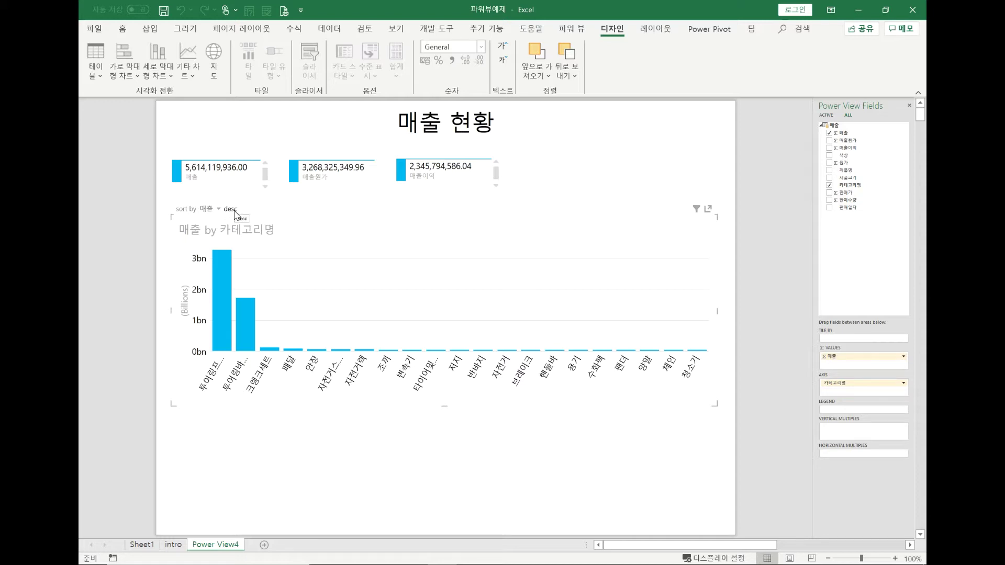
Open the chart's filters and limit 매출 to values less than or equal to 1,240,249,743.95.
click(696, 210)
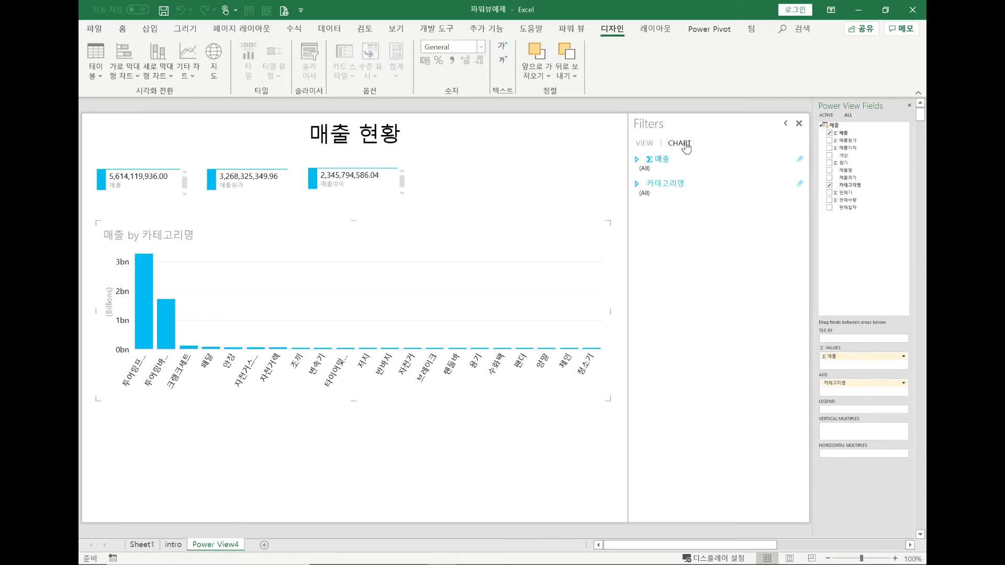
click(648, 146)
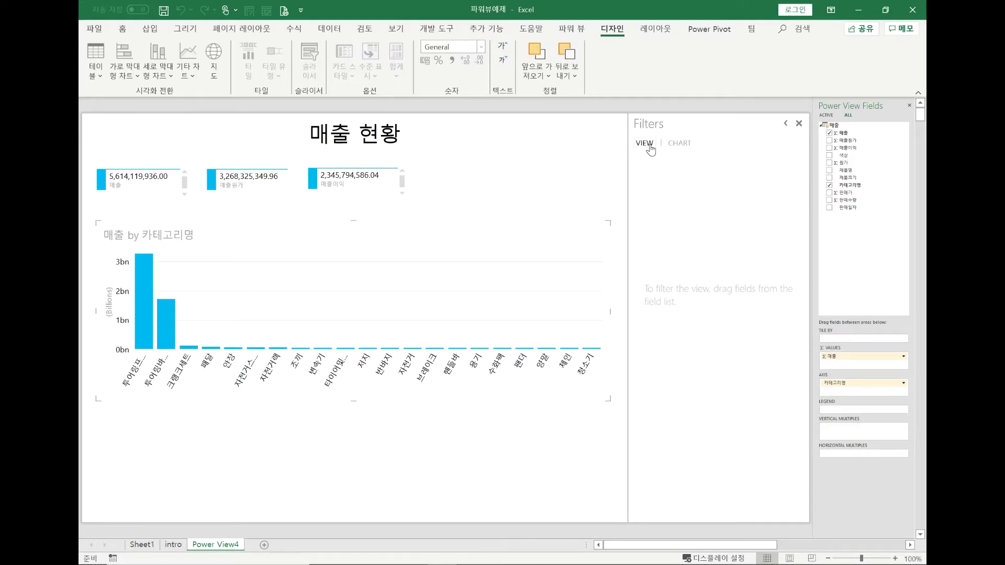
click(679, 144)
click(638, 160)
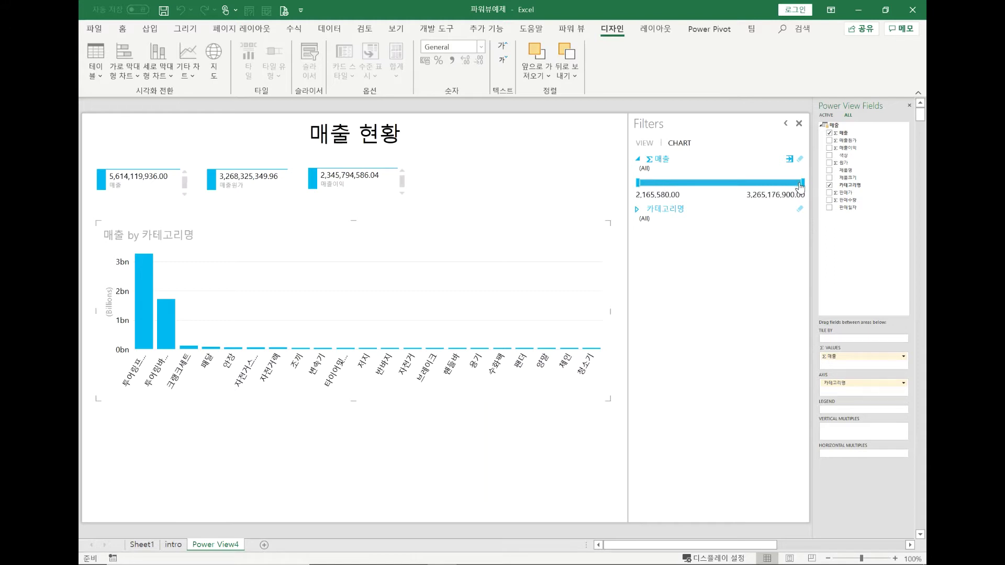
drag(801, 185, 702, 187)
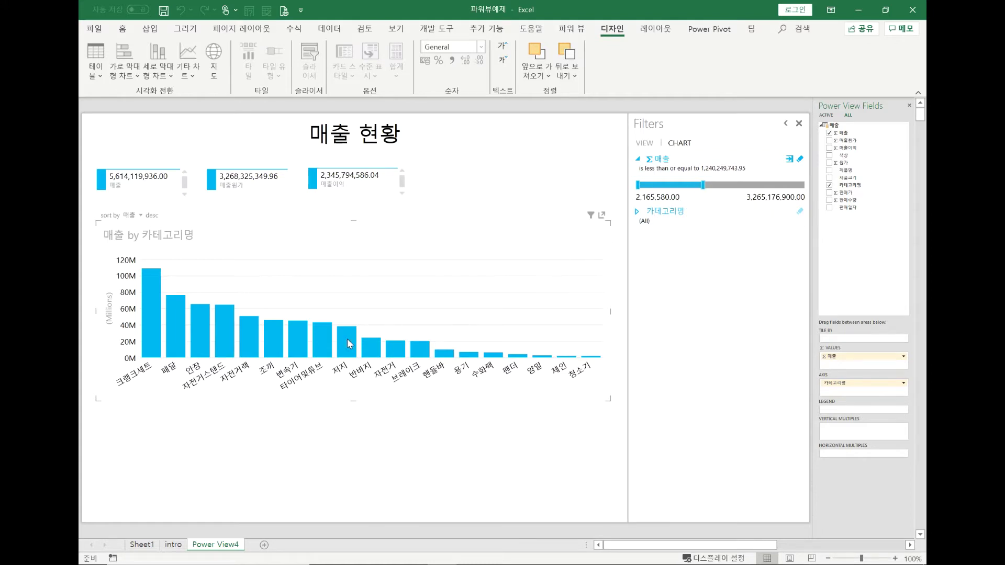
Filter the chart's 카테고리명 to 반바지, 양말, 저지 and 조끼.
click(637, 213)
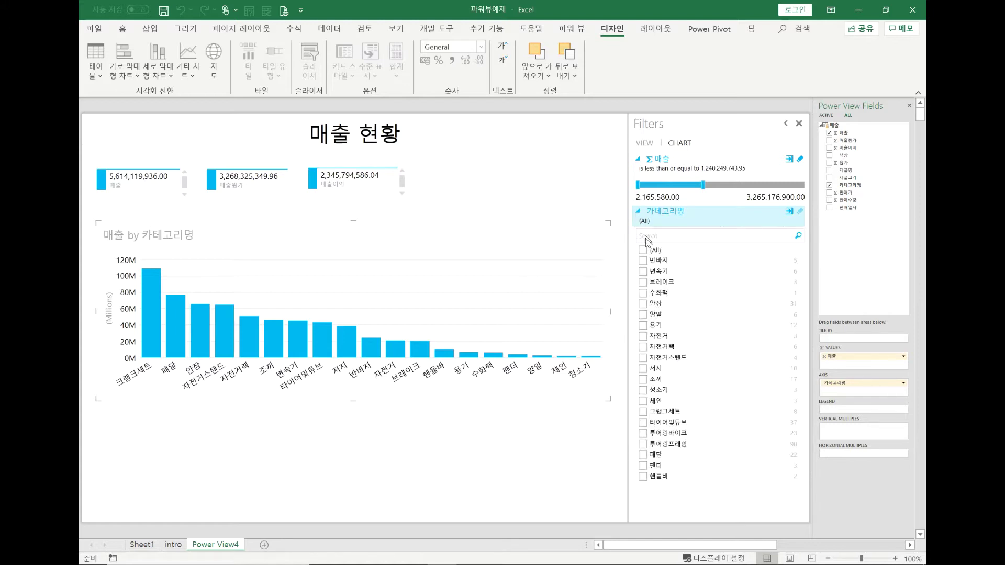
click(644, 260)
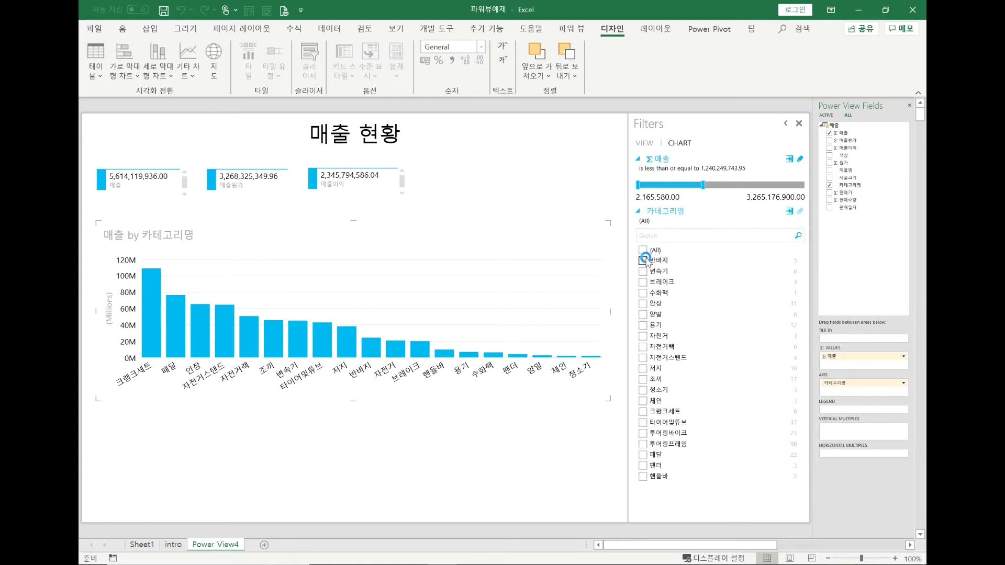
click(646, 315)
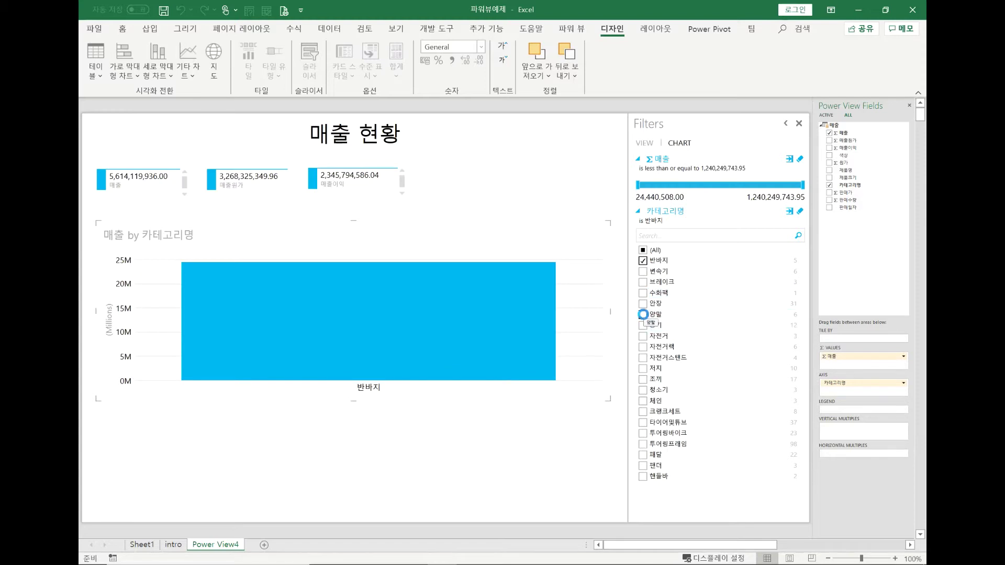
click(644, 369)
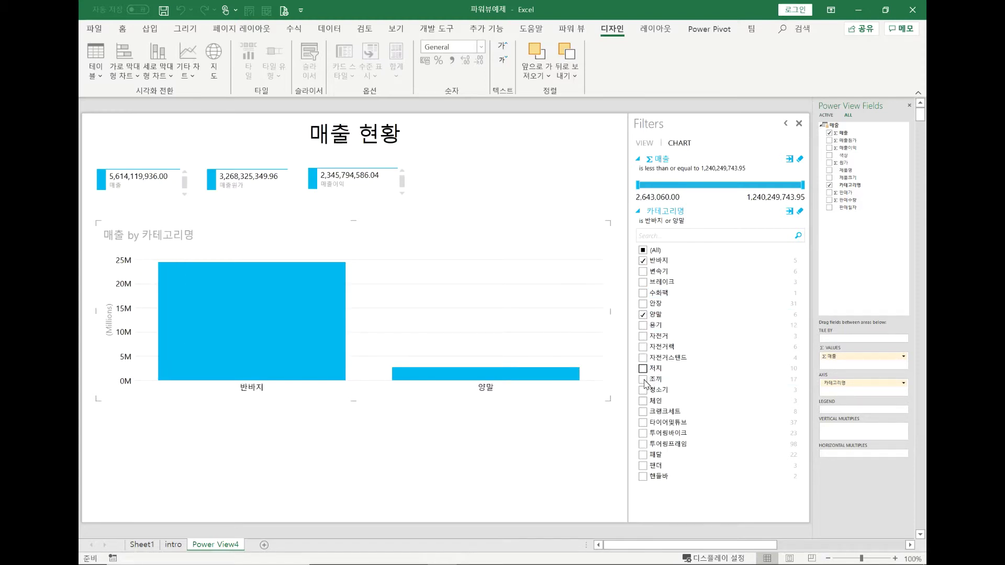
click(643, 380)
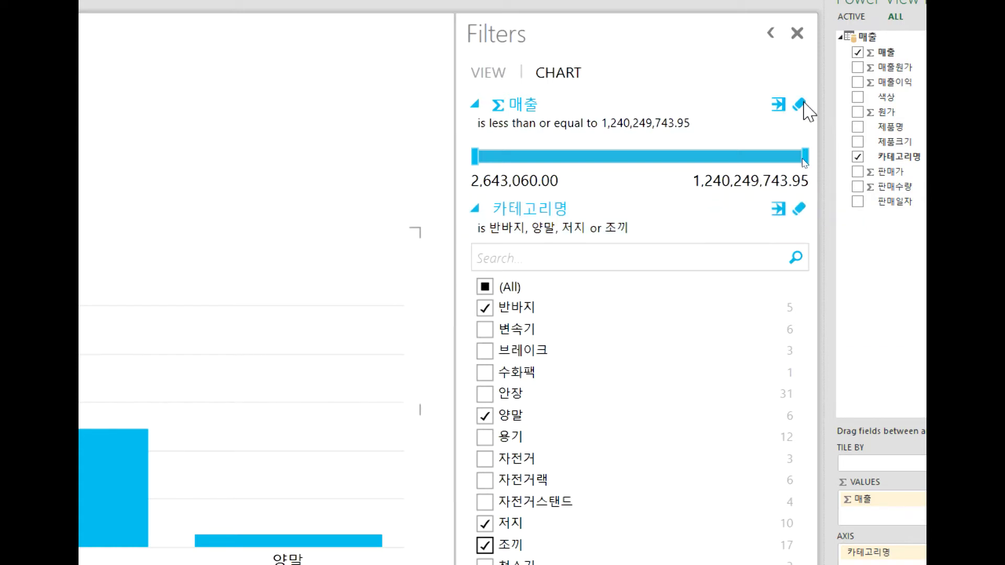
Clear the chart's 매출 and 카테고리명 filters.
click(803, 106)
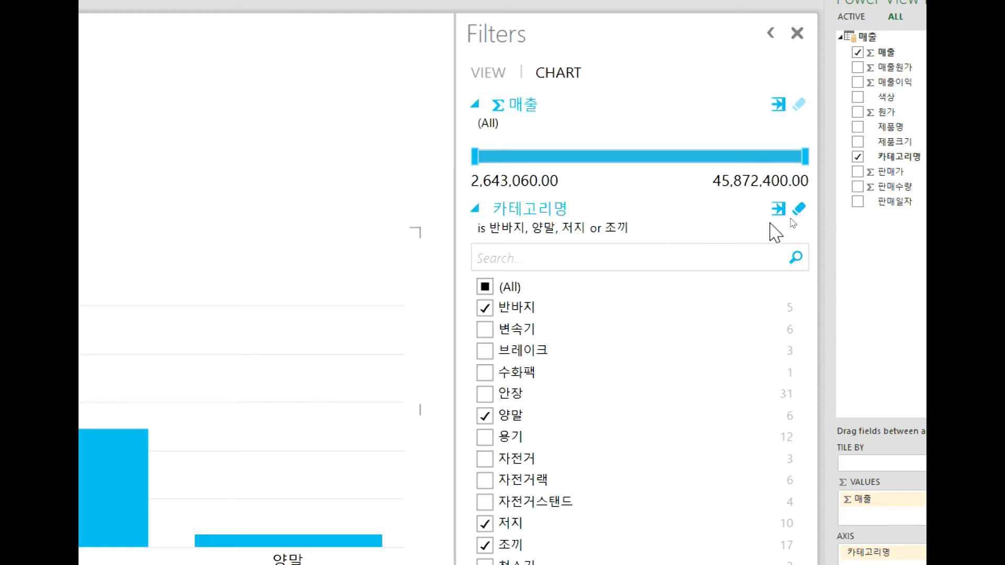
click(799, 210)
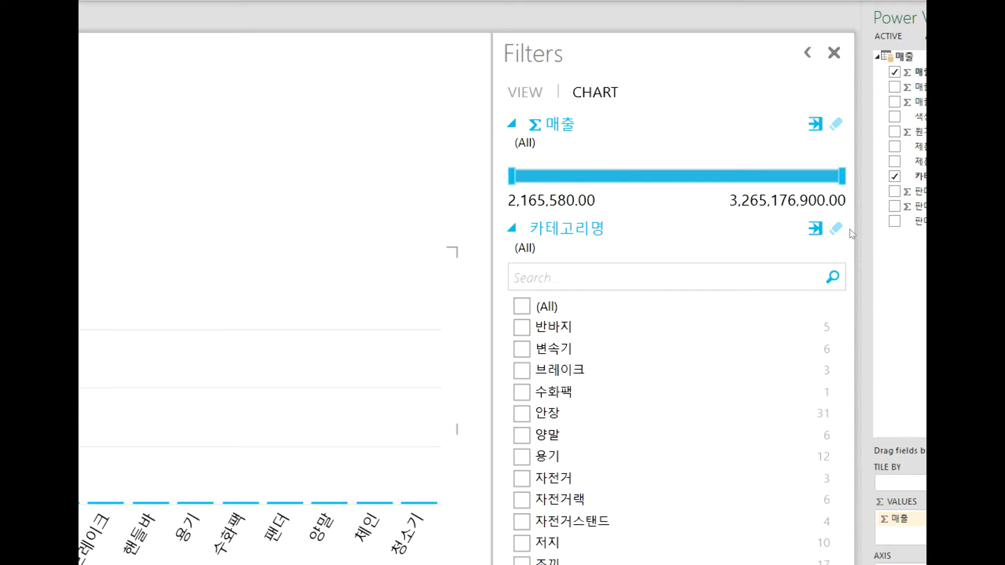
Switch the chart's 매출 filter to advanced mode and review its comparison operators.
click(815, 126)
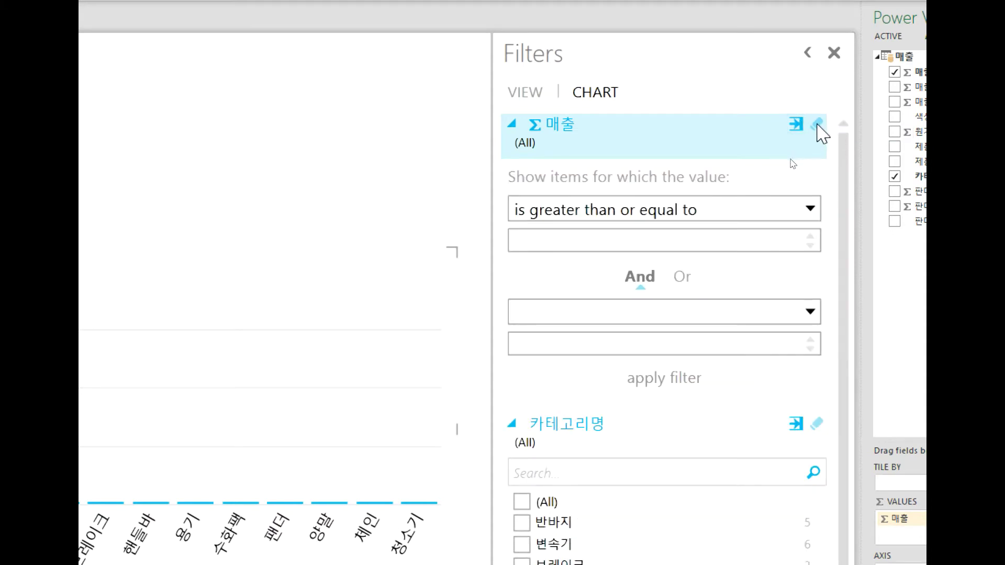
click(811, 209)
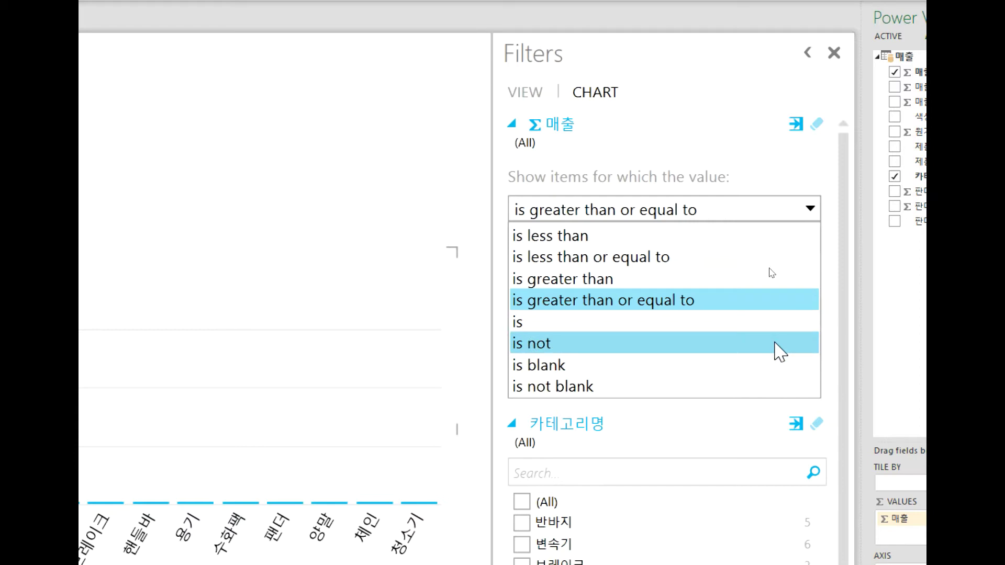
click(761, 177)
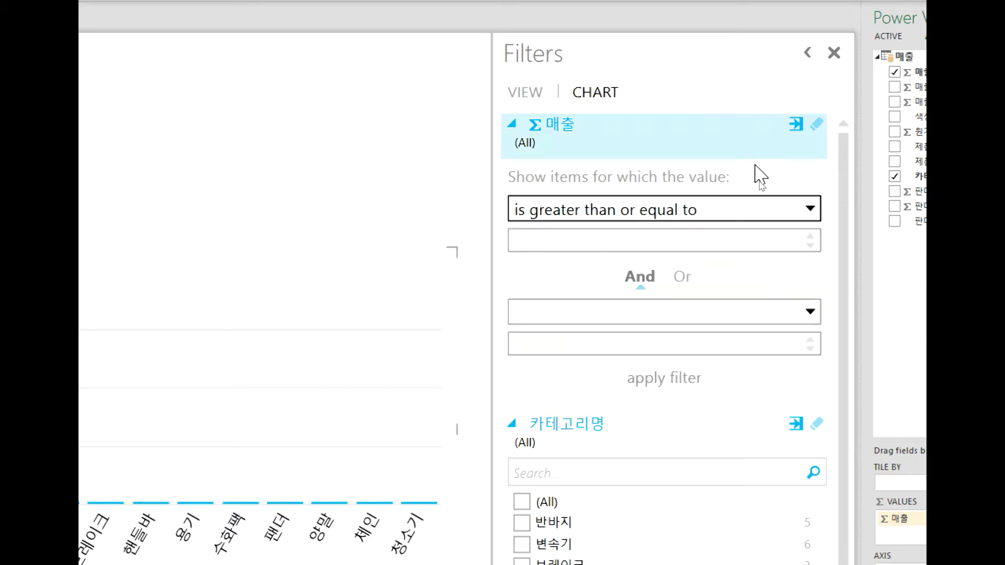
click(760, 245)
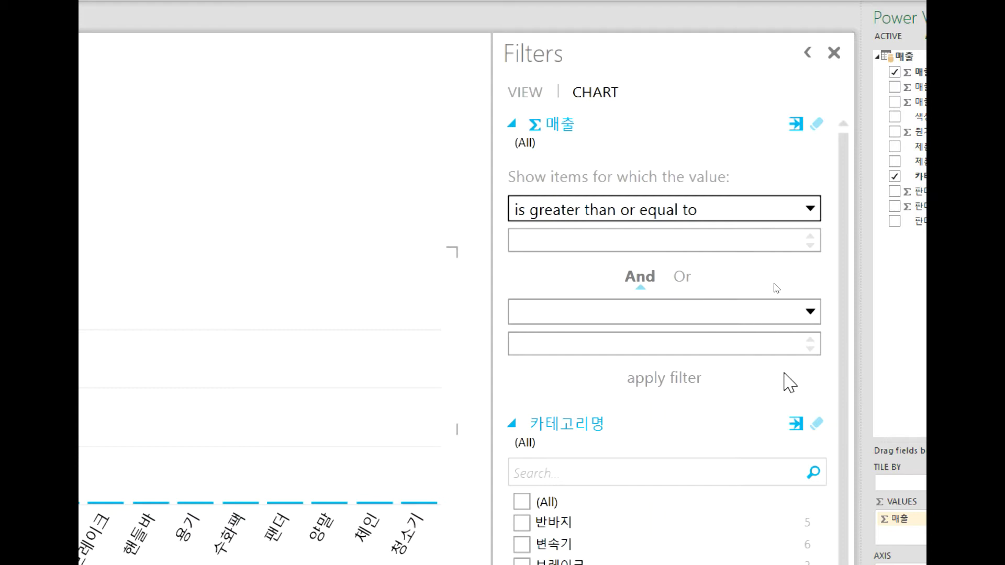
Switch the chart's 카테고리명 filter to advanced filter mode.
scroll(790, 383, down, 1)
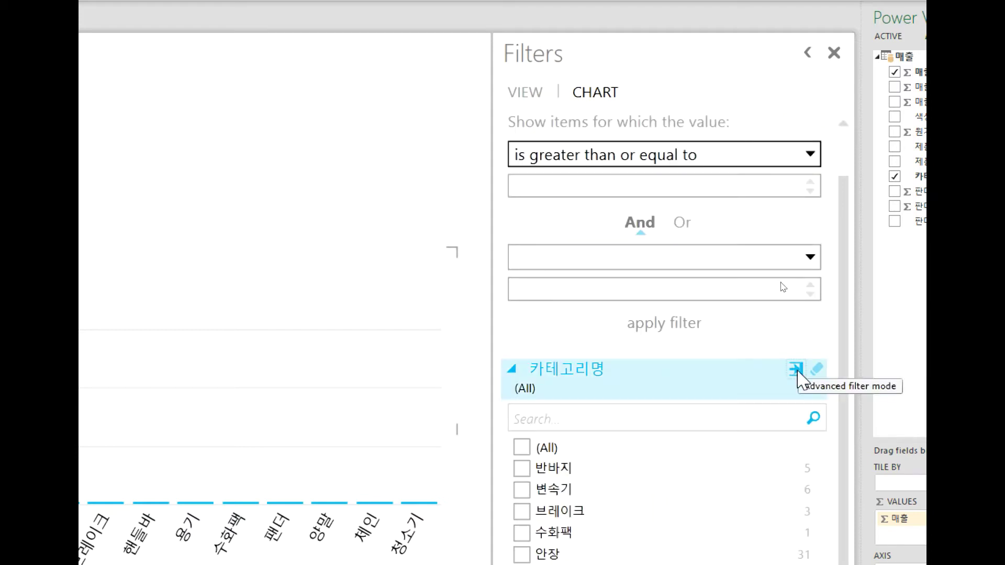
click(796, 369)
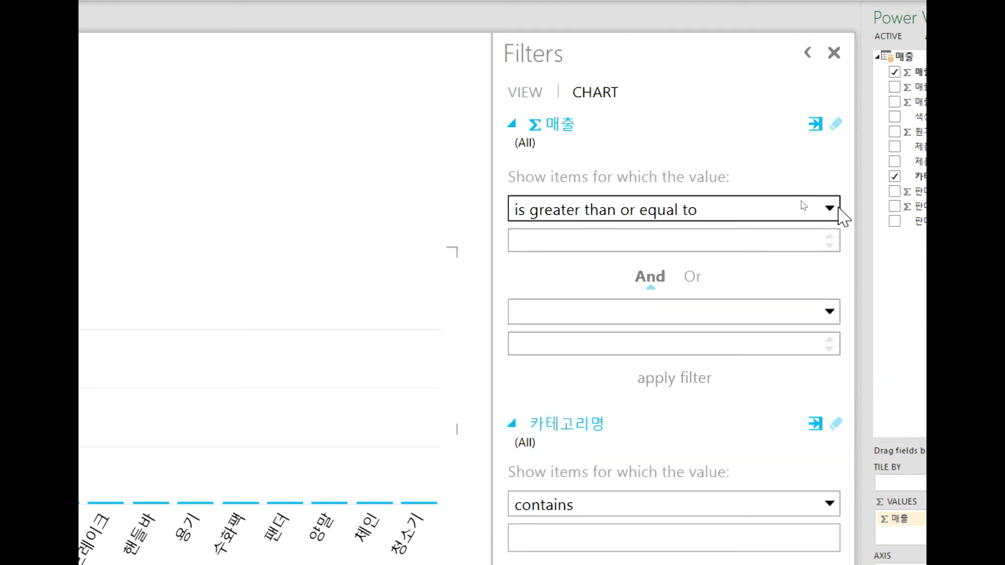
click(821, 428)
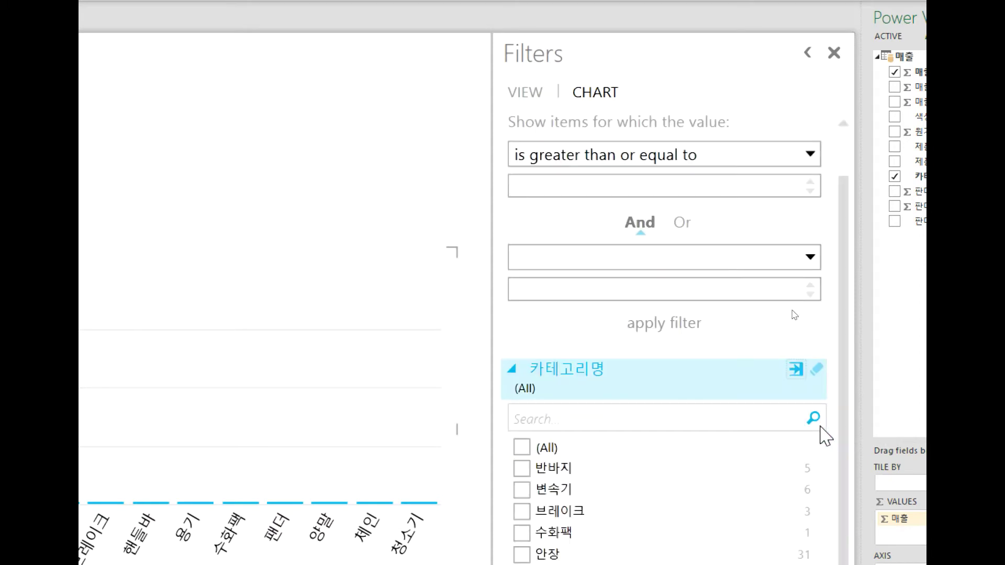
click(795, 374)
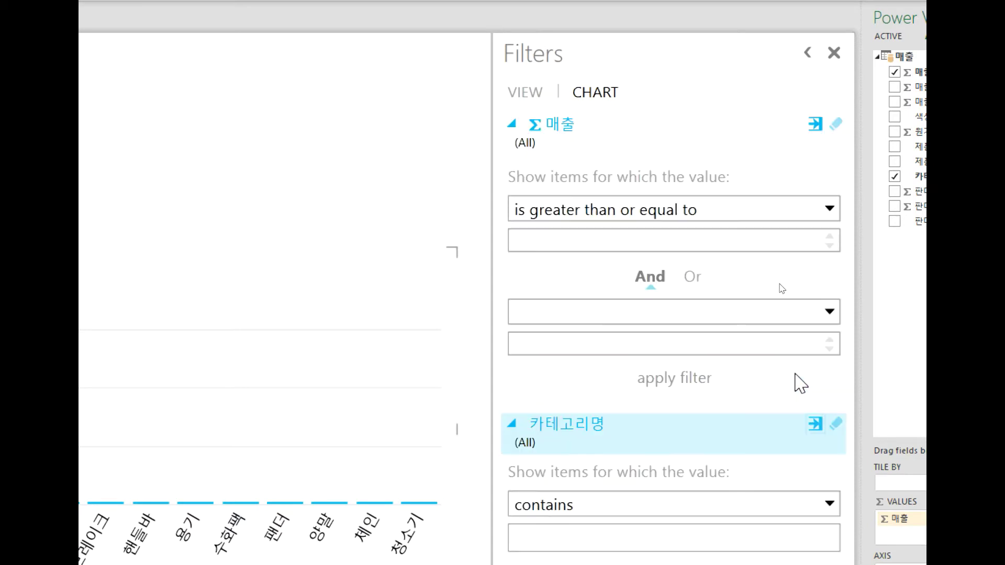
Draft a 카테고리명 condition of starts with 양, combined by Or with a second condition.
click(830, 505)
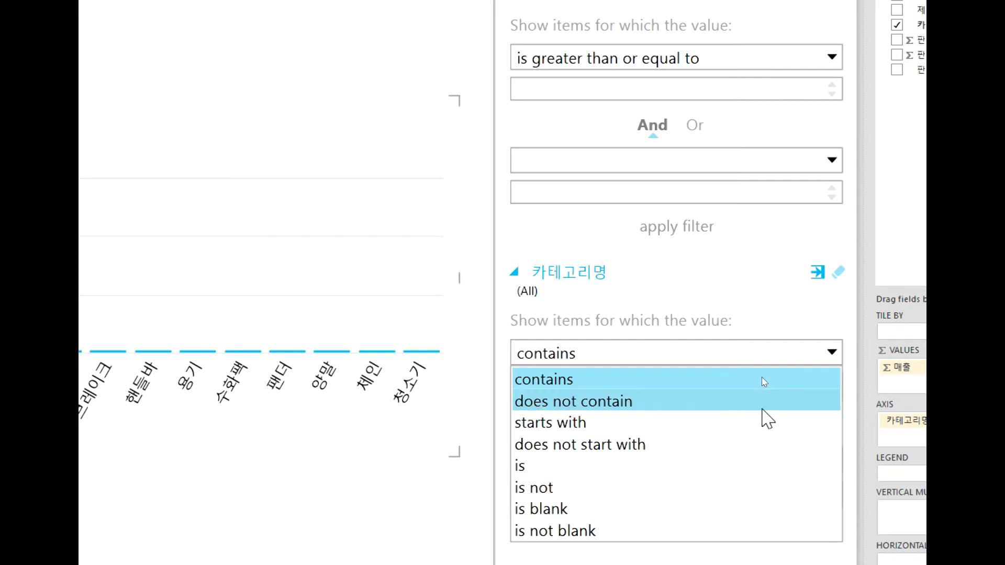
click(711, 422)
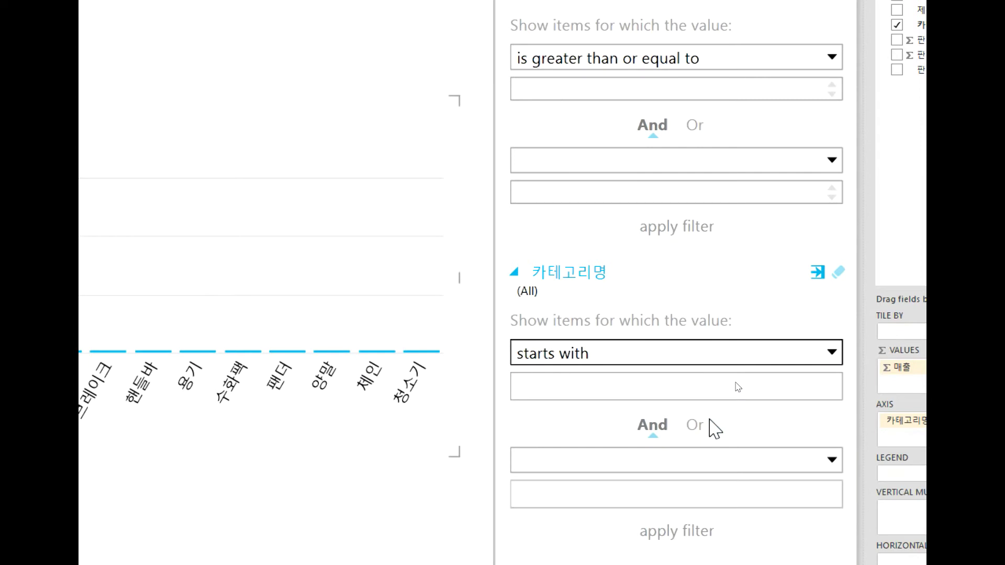
click(679, 389)
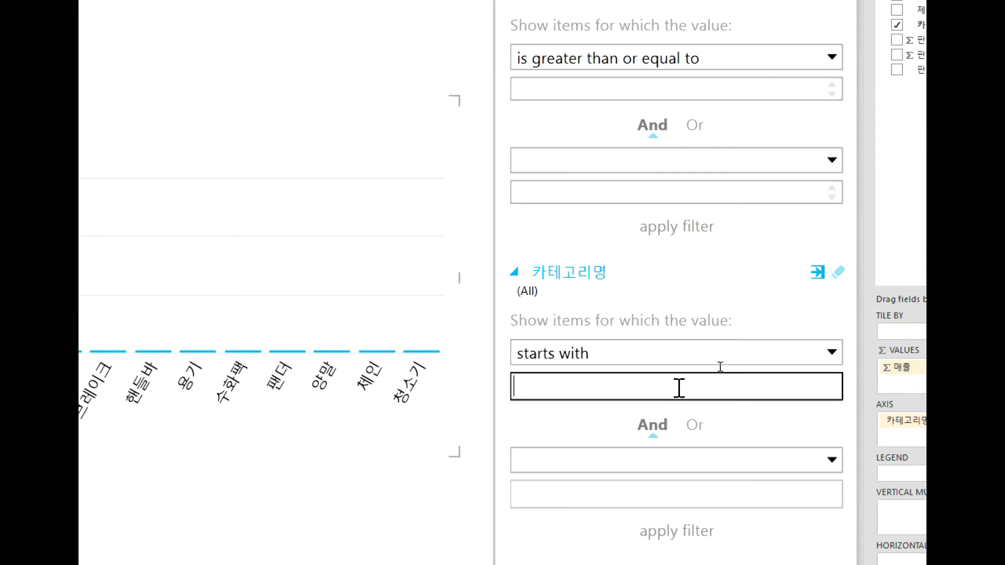
text(아)
text(양)
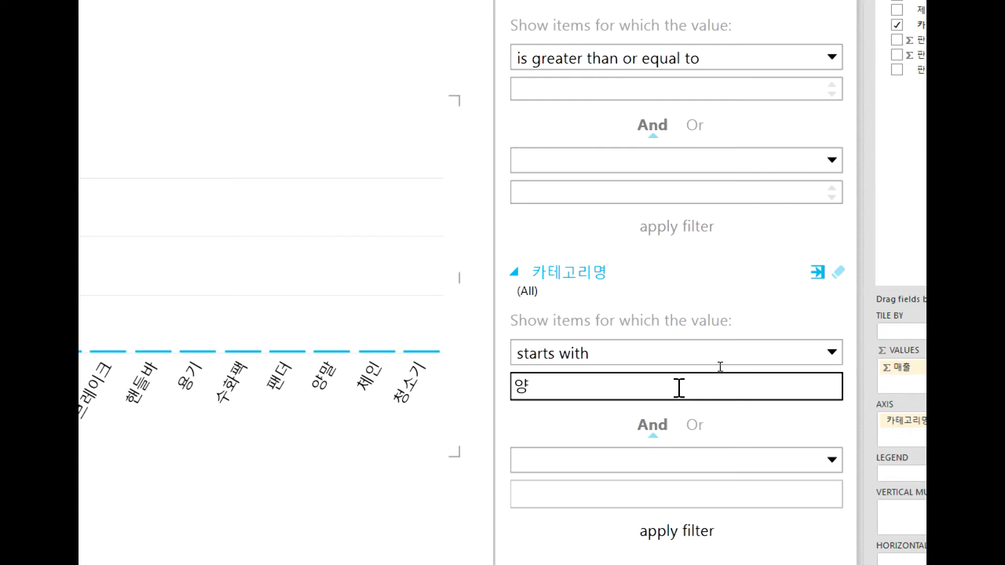
click(693, 427)
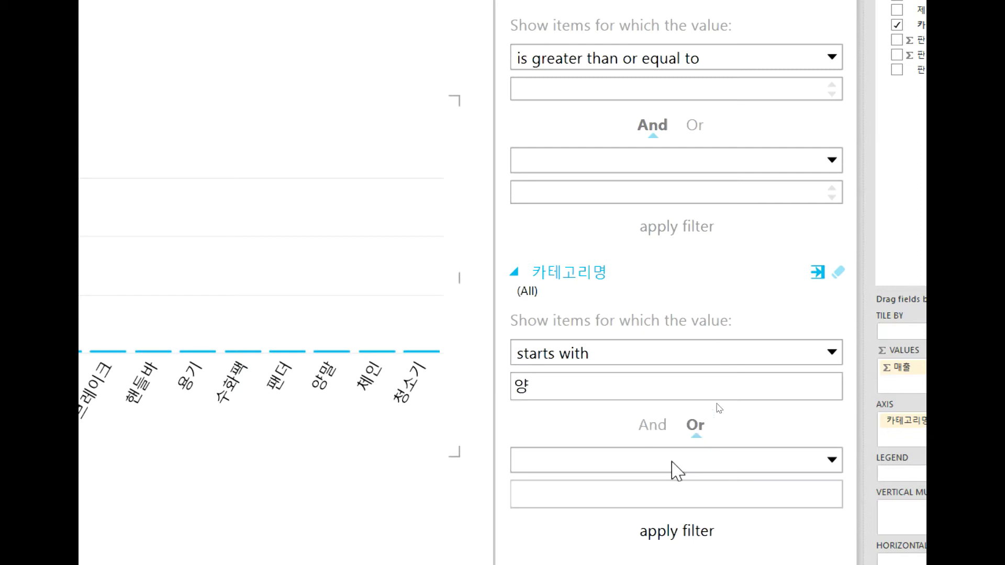
click(672, 465)
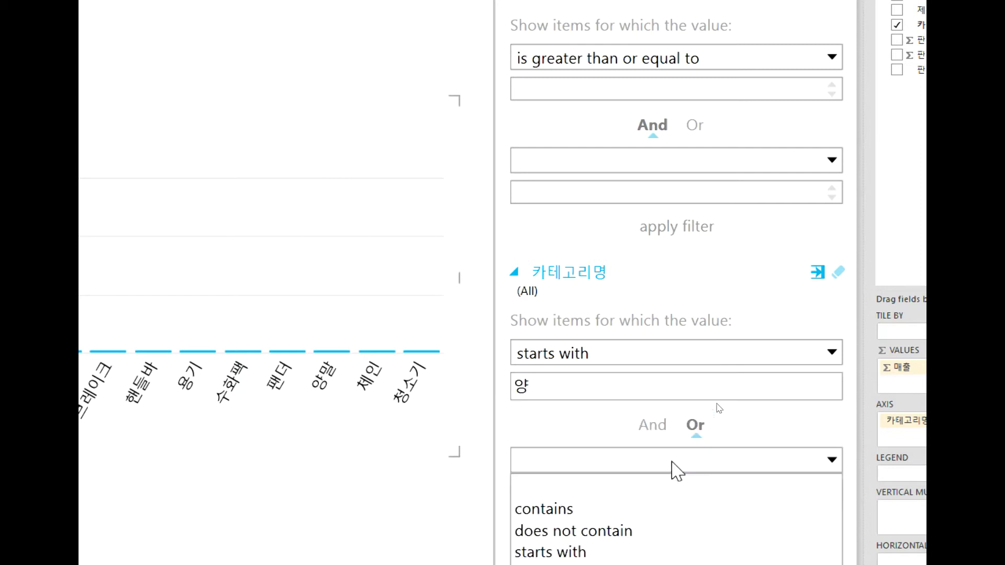
Clear and collapse the 카테고리명 and 매출 filters, close the filters area and deselect the chart.
click(844, 265)
click(842, 272)
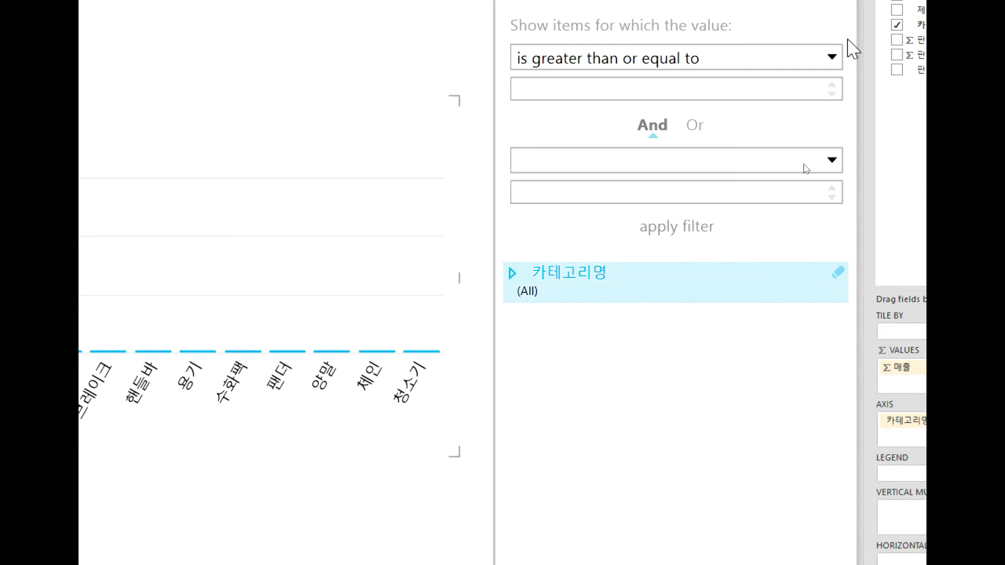
click(845, 85)
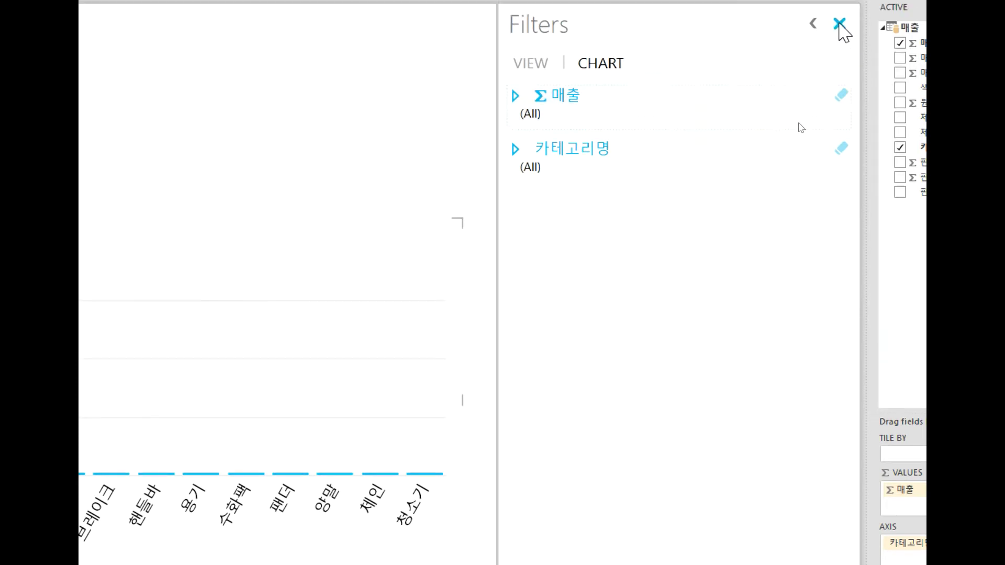
click(839, 23)
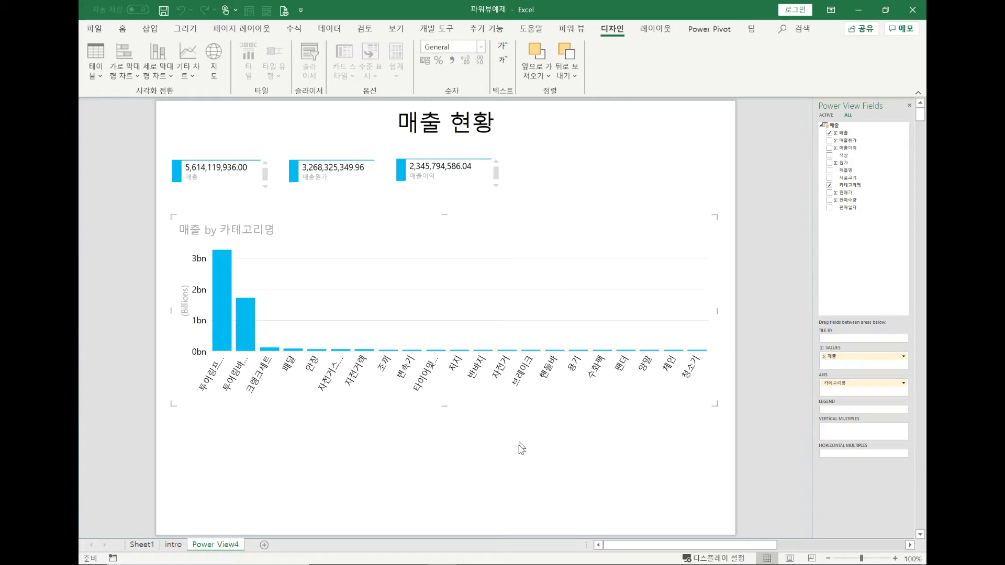
click(517, 468)
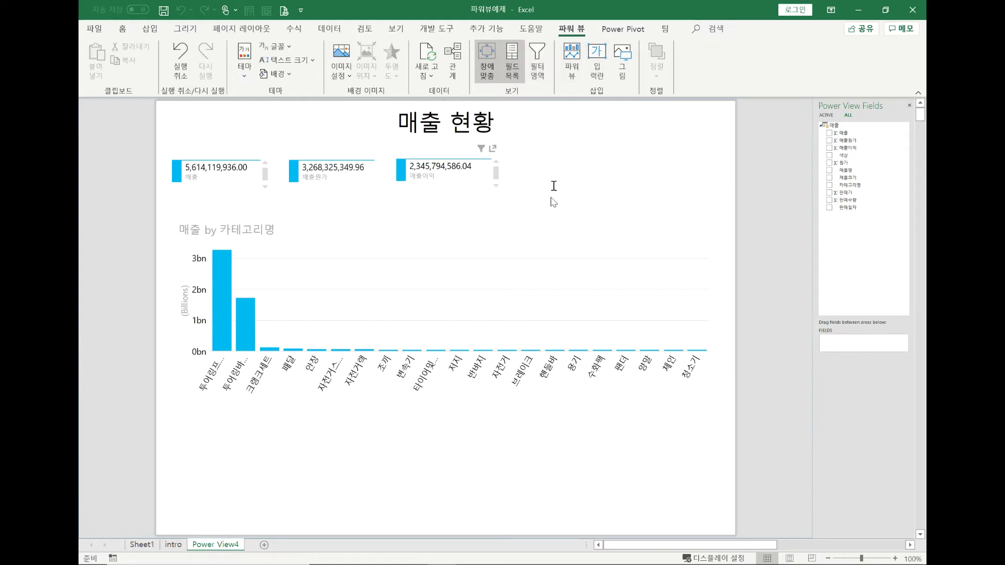
Convert the 매출 by 카테고리명 column chart to a stacked bar chart (누적 가로 막대형).
click(544, 255)
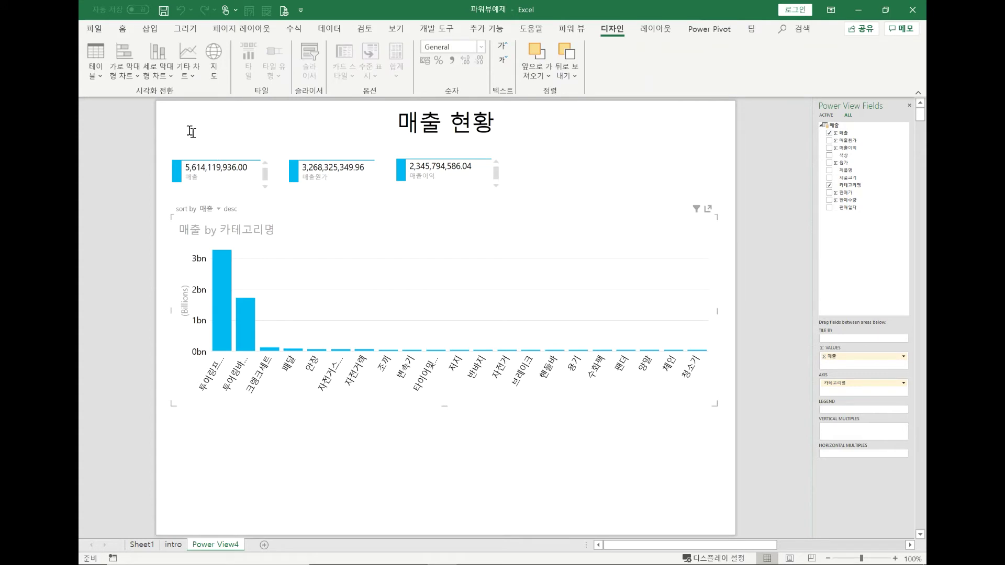
click(128, 69)
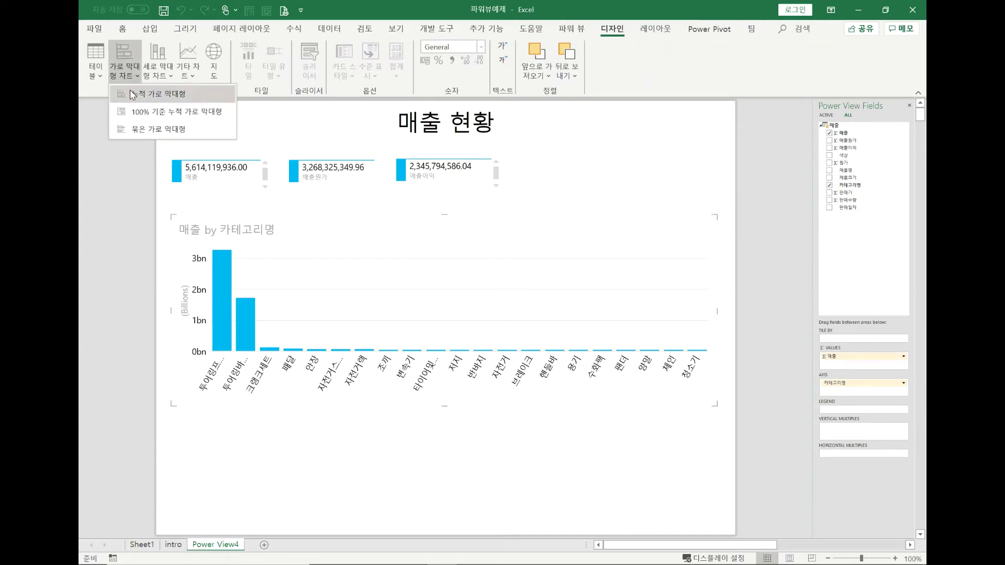
click(132, 95)
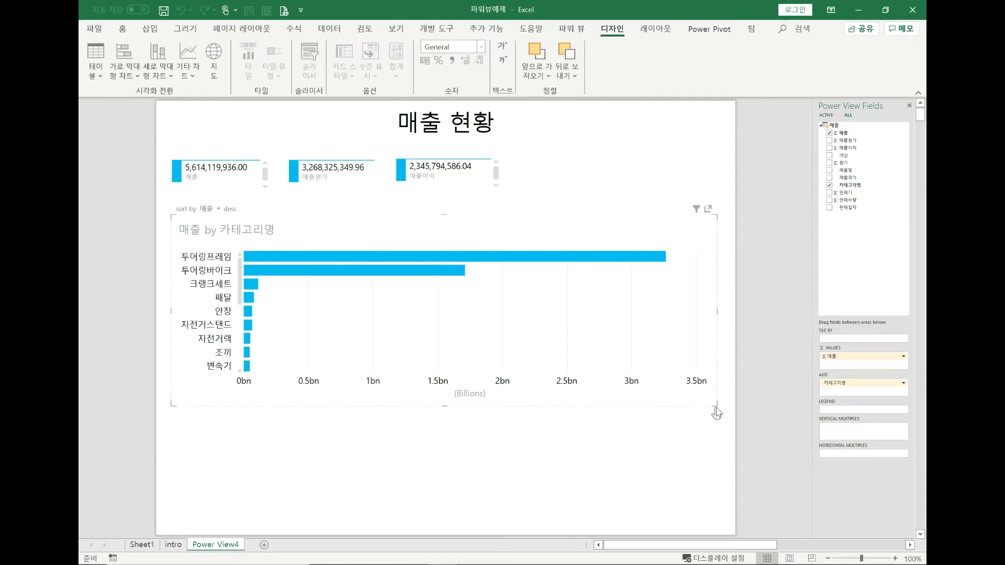
Resize the category bar chart to a narrow, tall shape reaching near the report's lower edge, and nudge it slightly up and left.
drag(715, 405, 645, 408)
drag(422, 436, 361, 514)
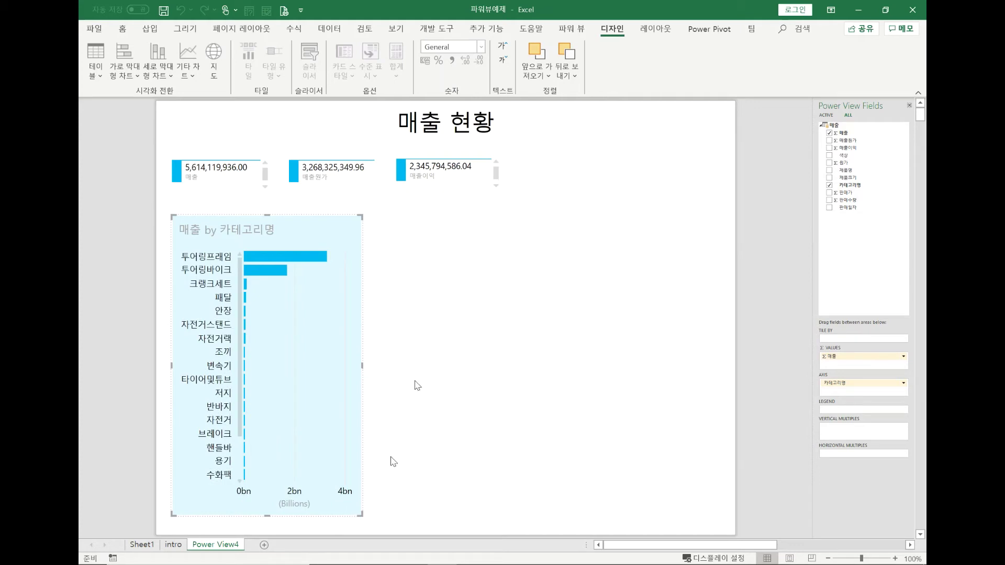
click(494, 316)
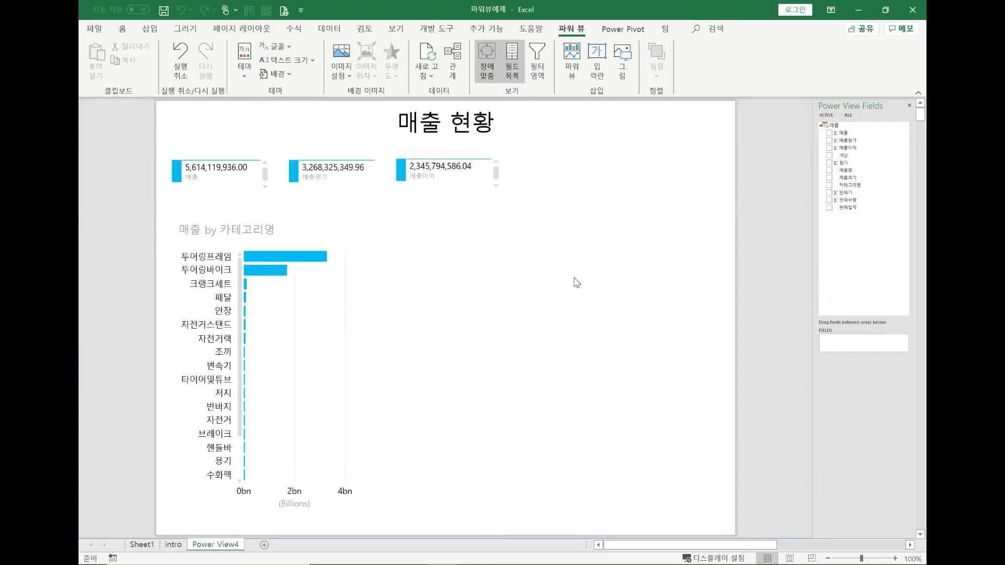
click(291, 219)
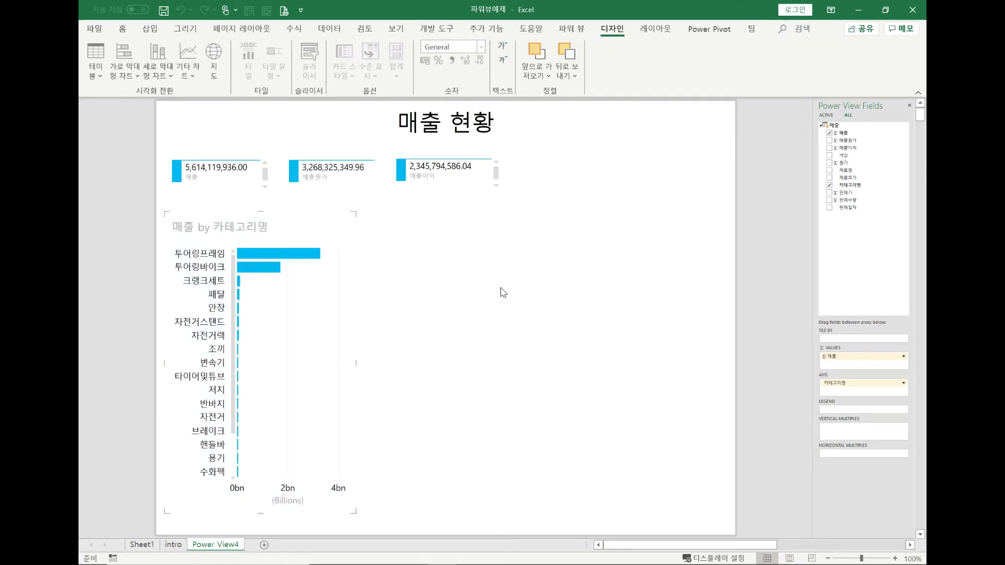
Create a new visual from 색상 and 매출 on the blank canvas and convert it to a stacked bar chart (누적 가로 막대형).
click(572, 244)
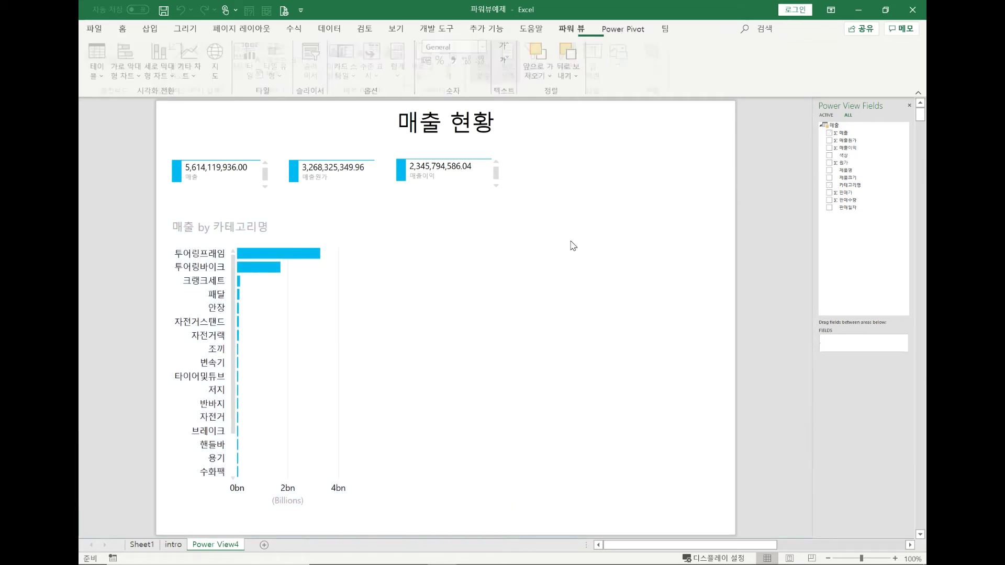
click(830, 155)
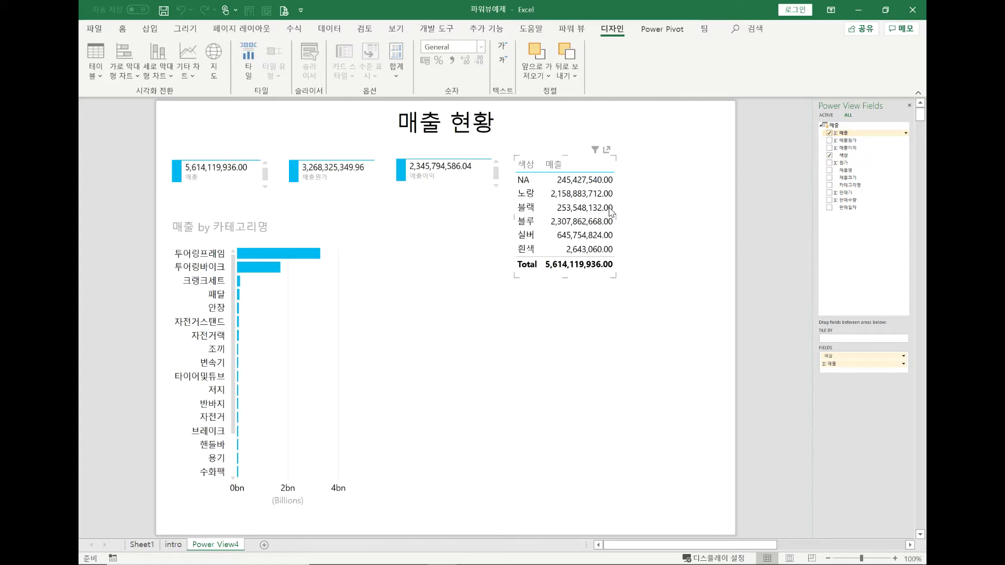
click(128, 56)
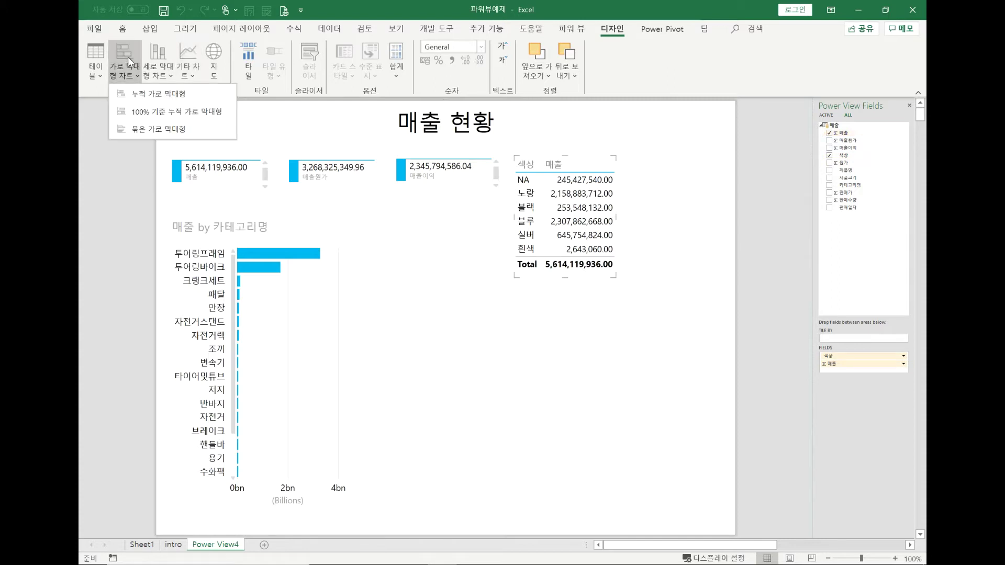
click(137, 94)
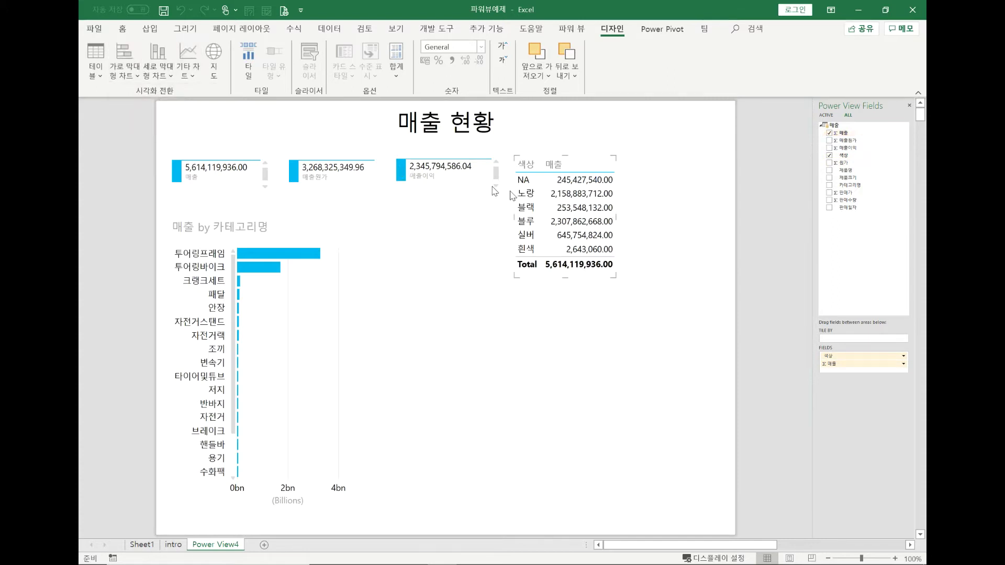
Sort the 매출 by 색상 bar chart by 매출 in descending order.
mouse_move(557, 199)
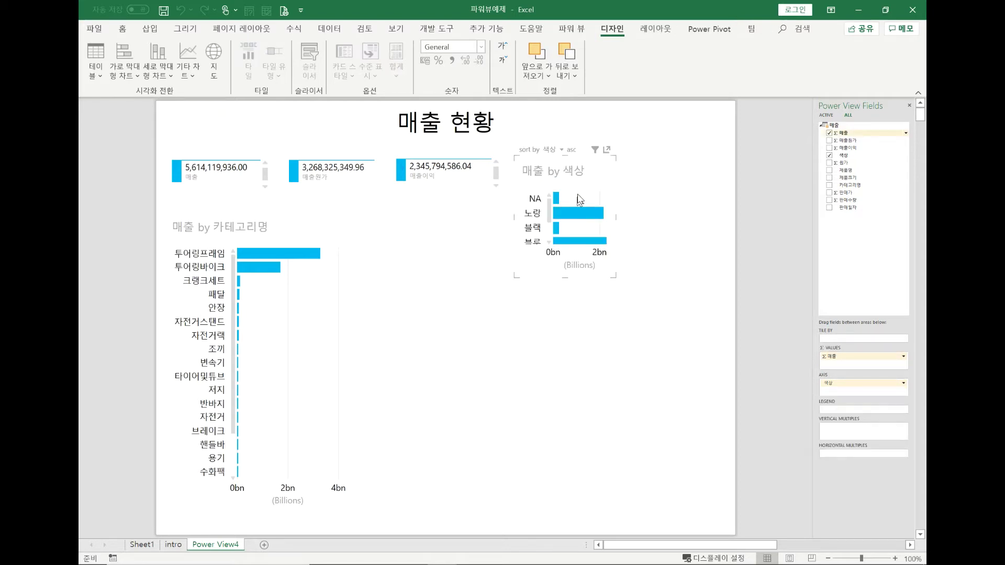
click(561, 150)
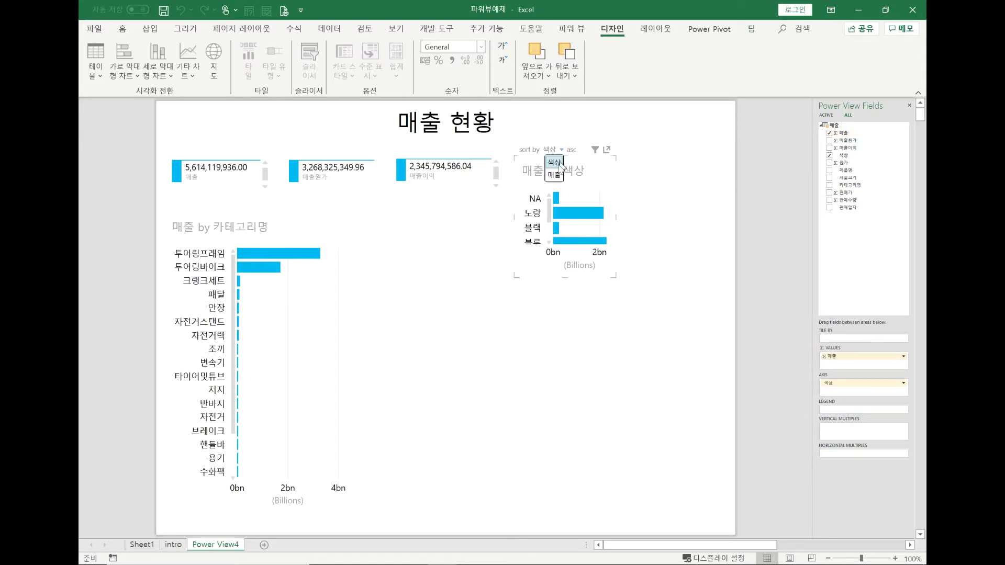
click(555, 174)
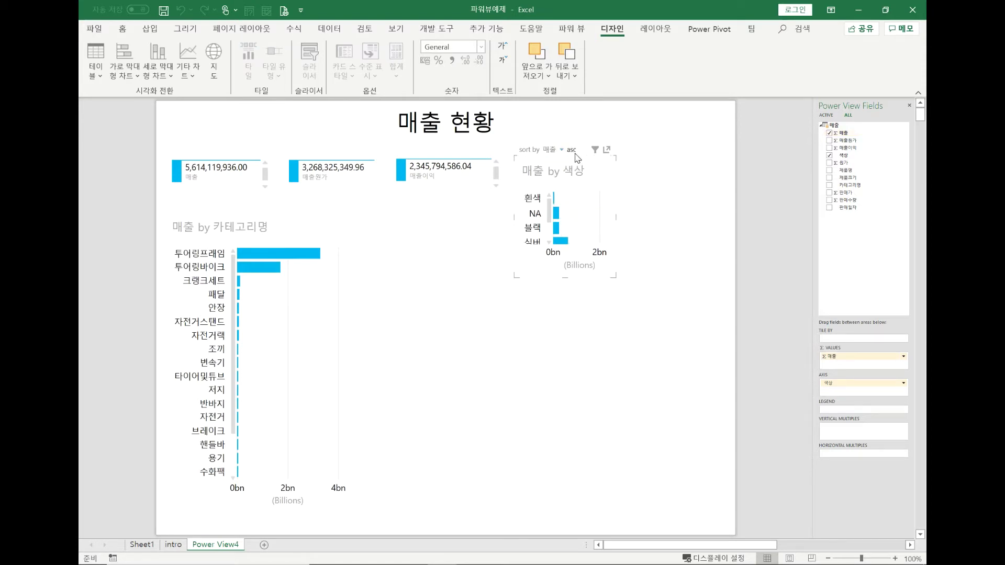
click(573, 150)
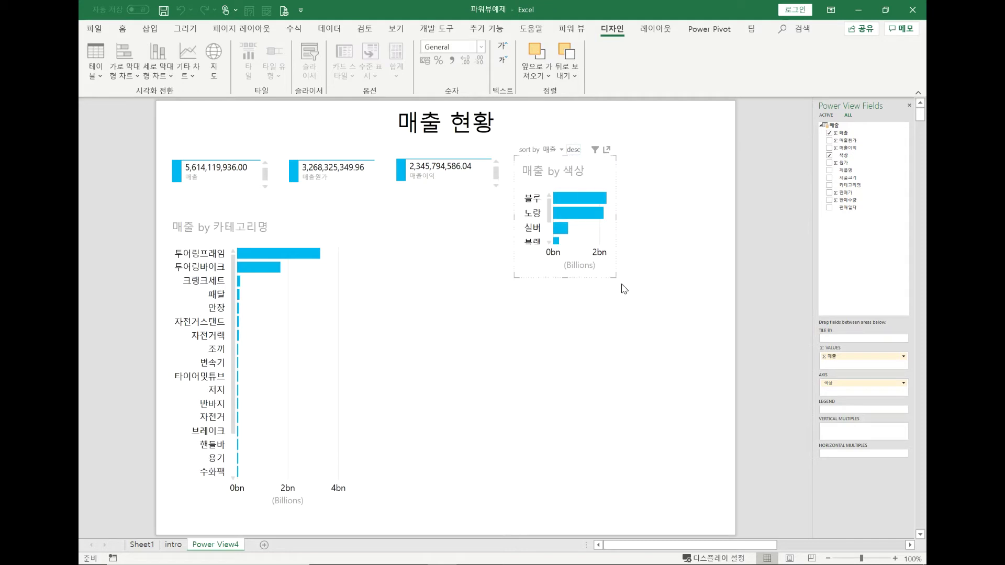
Enlarge the 매출 by 색상 chart until all colours fit, and place it directly beside the 카테고리명 chart.
drag(615, 276, 654, 441)
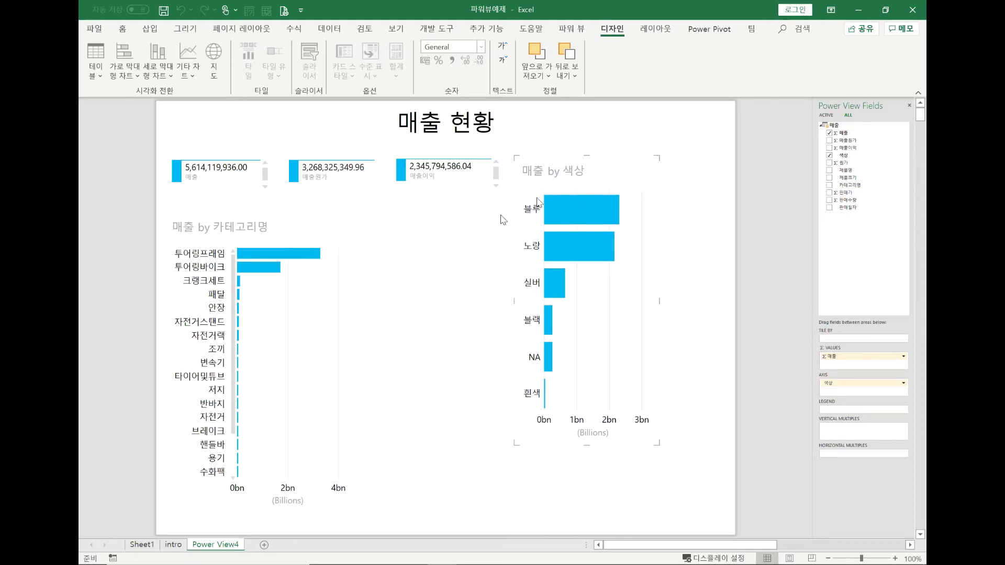
drag(599, 158, 439, 216)
click(583, 377)
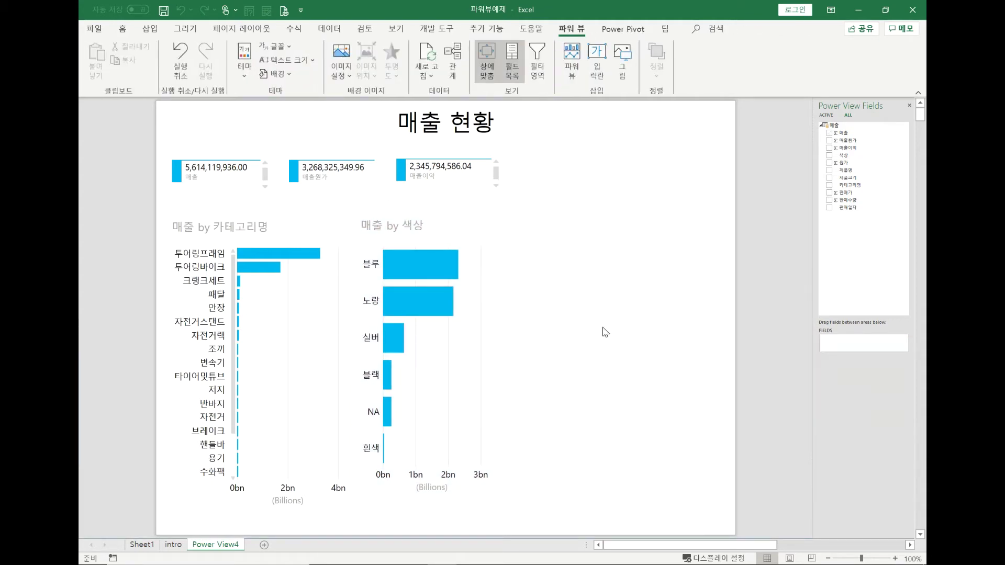
Alternately cross-highlight the report by 투어링프레임 in the category chart and 블루 in the colour chart, twice each.
mouse_move(285, 257)
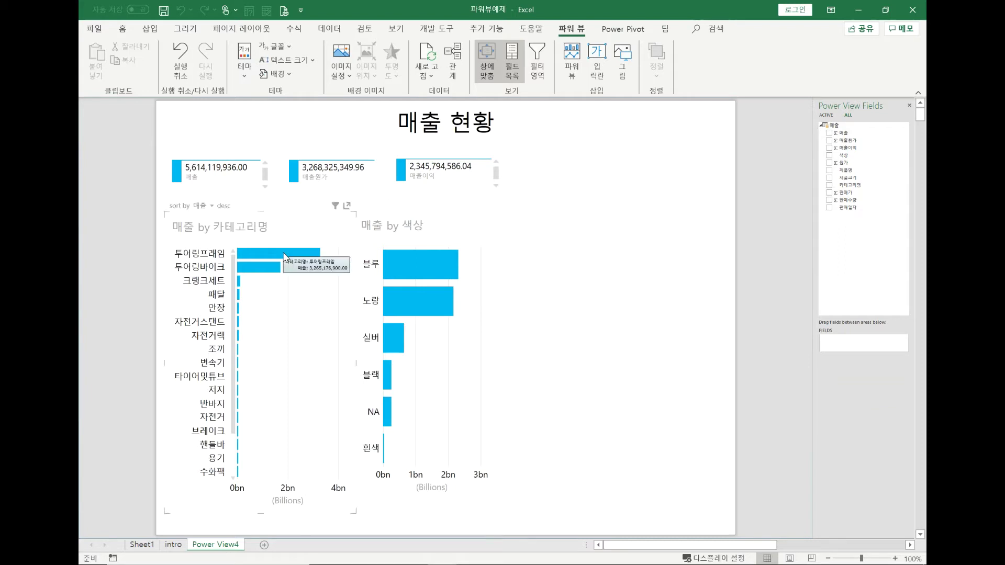
click(285, 256)
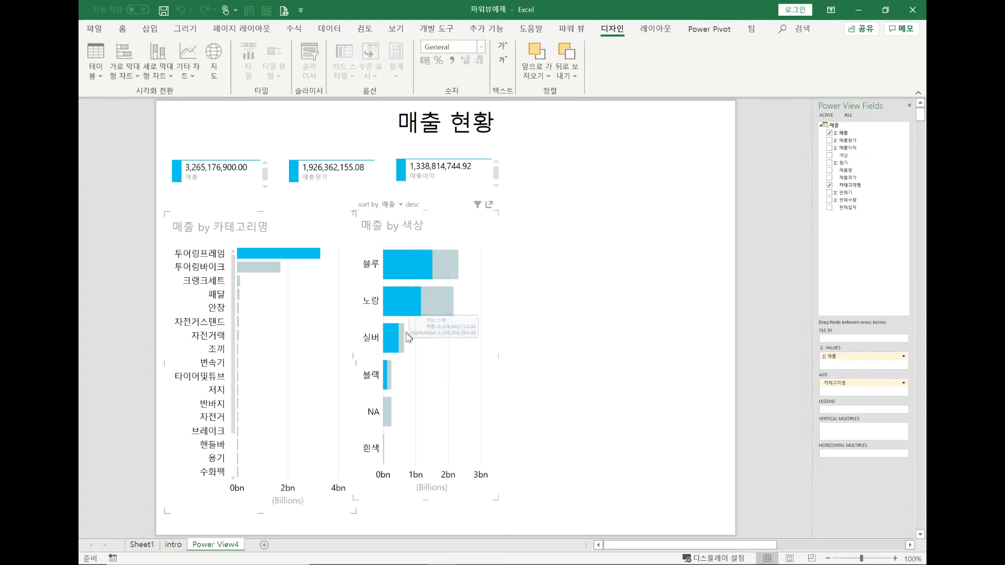
mouse_move(393, 376)
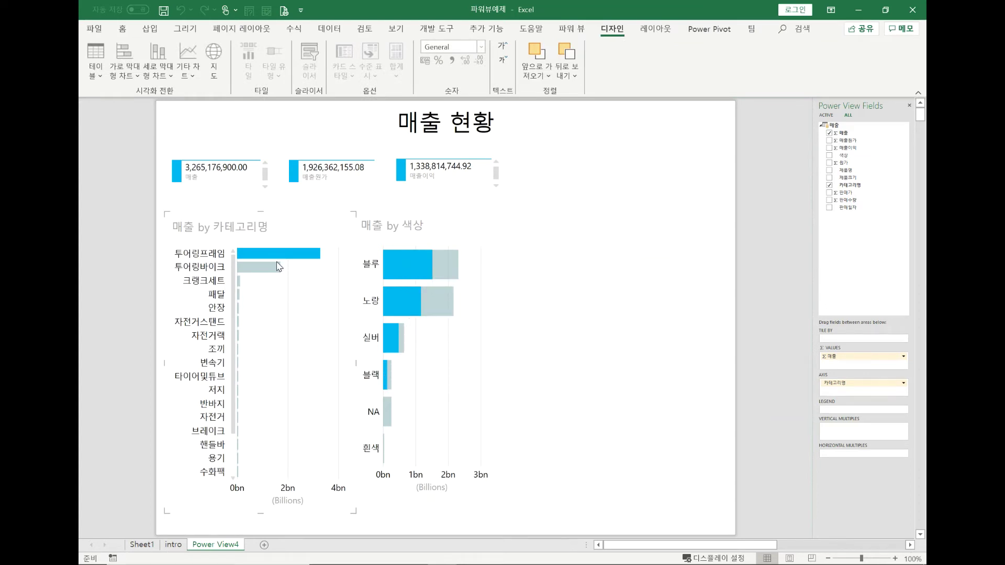
click(401, 262)
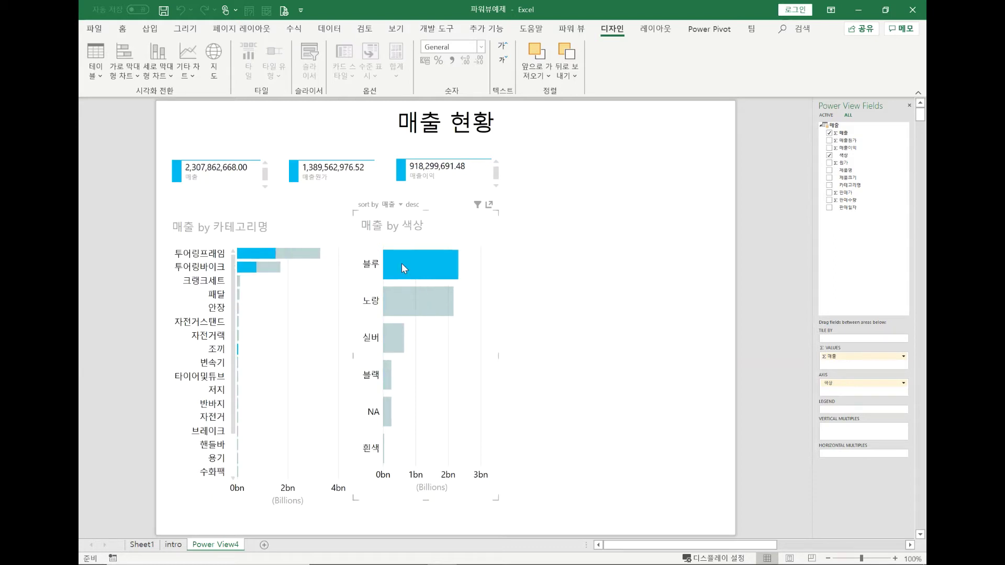
mouse_move(265, 258)
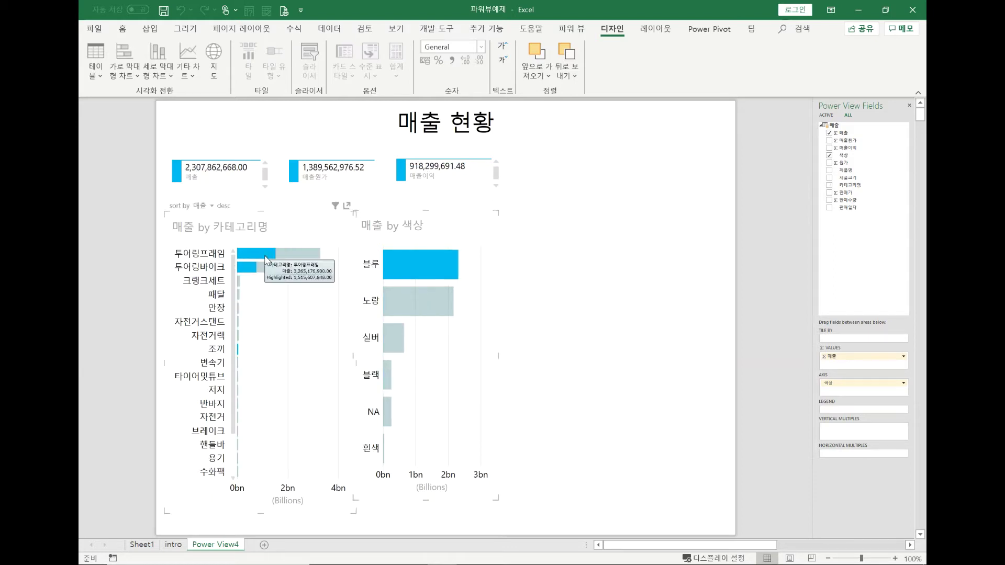
click(266, 257)
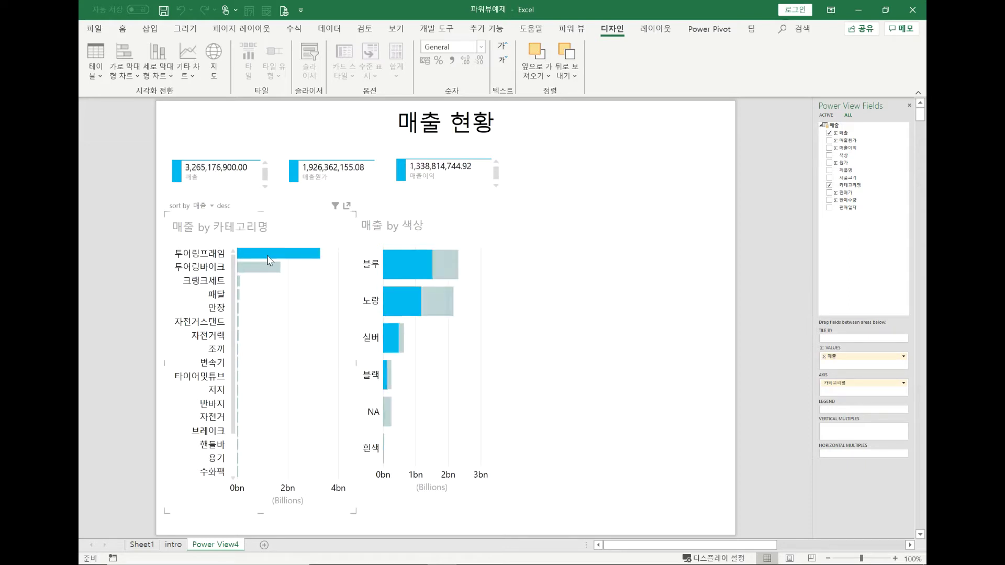
click(399, 263)
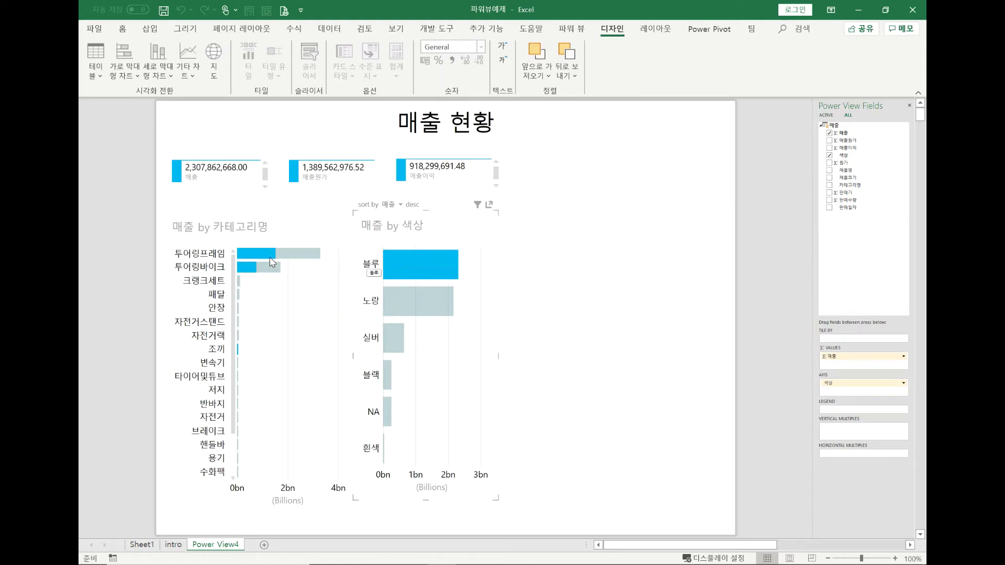
Turn the 블루 highlight off and on again, and switch the cross-highlight to 투어링프레임.
click(412, 266)
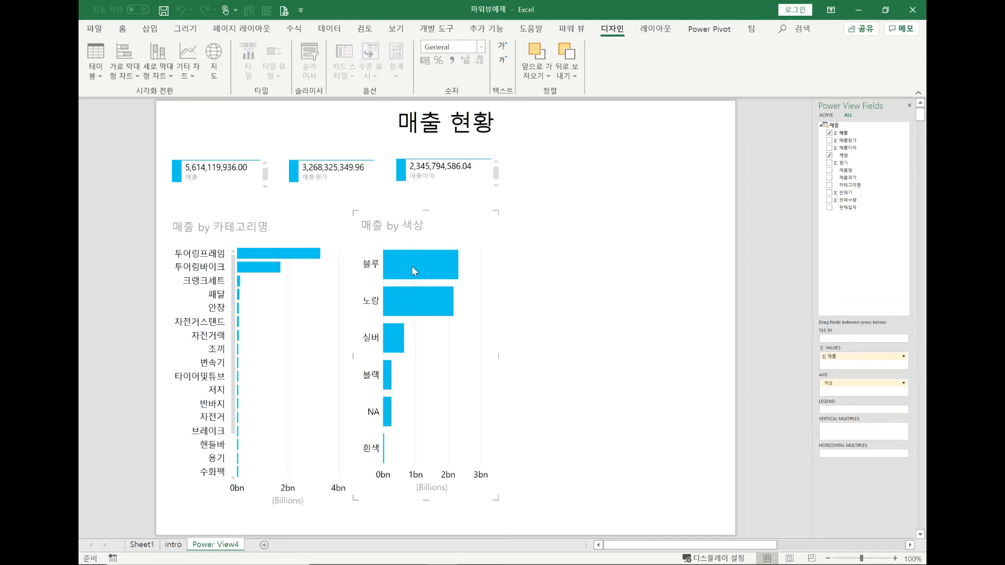
click(412, 266)
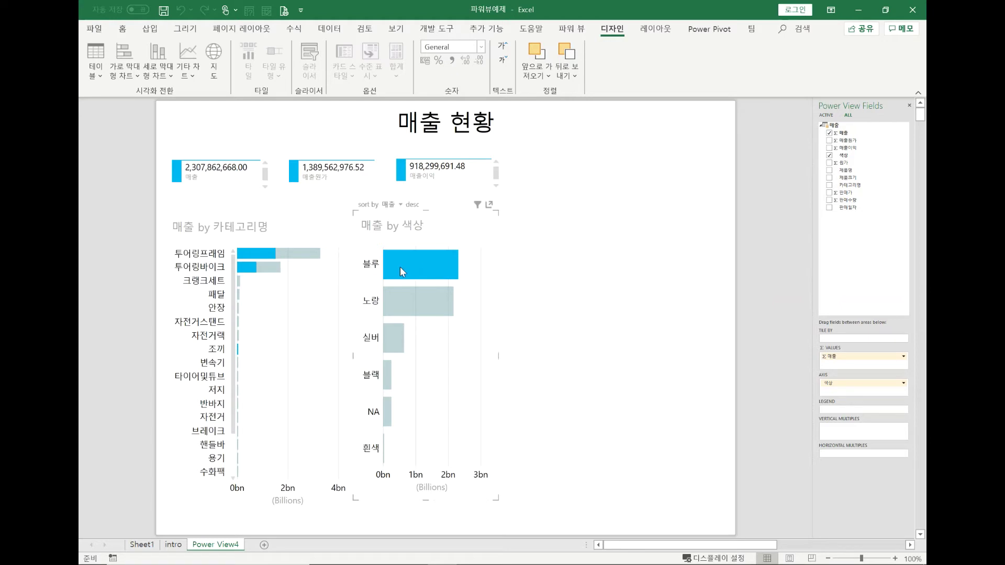
mouse_move(400, 267)
click(539, 273)
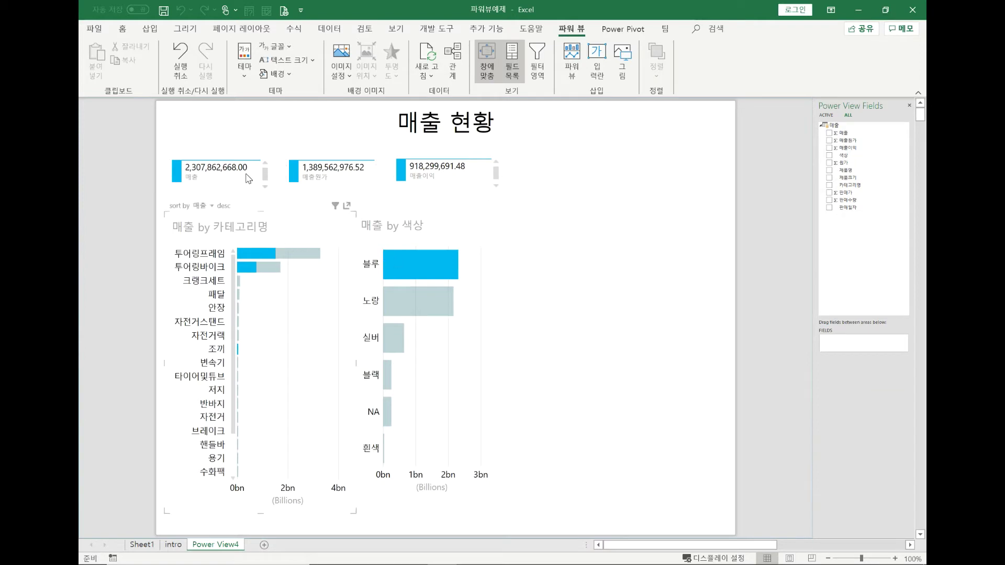
click(263, 253)
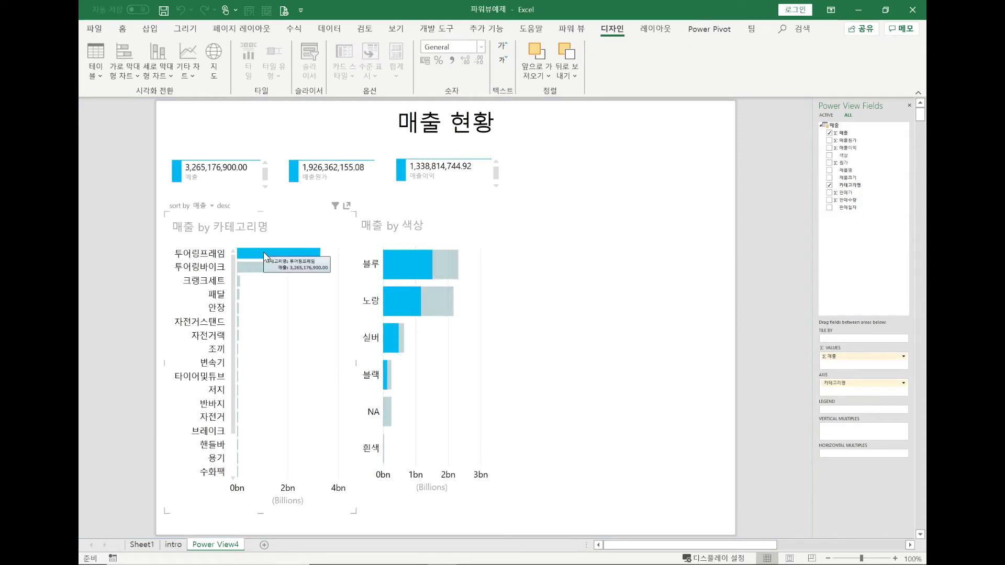
click(641, 320)
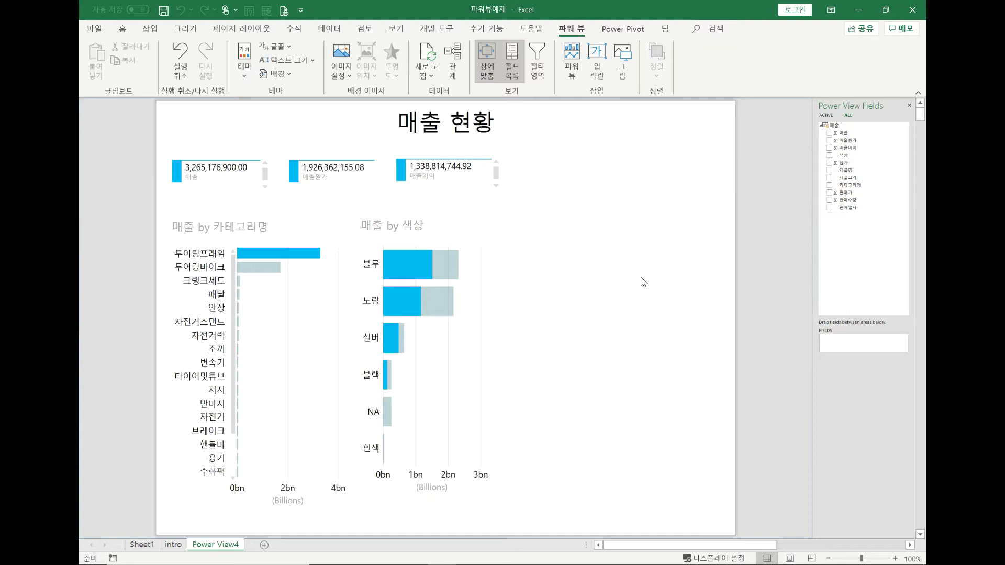
Review the horizontal bar, vertical column and other chart types offered for the 매출 by 색상 chart.
mouse_move(206, 210)
mouse_move(469, 232)
click(469, 231)
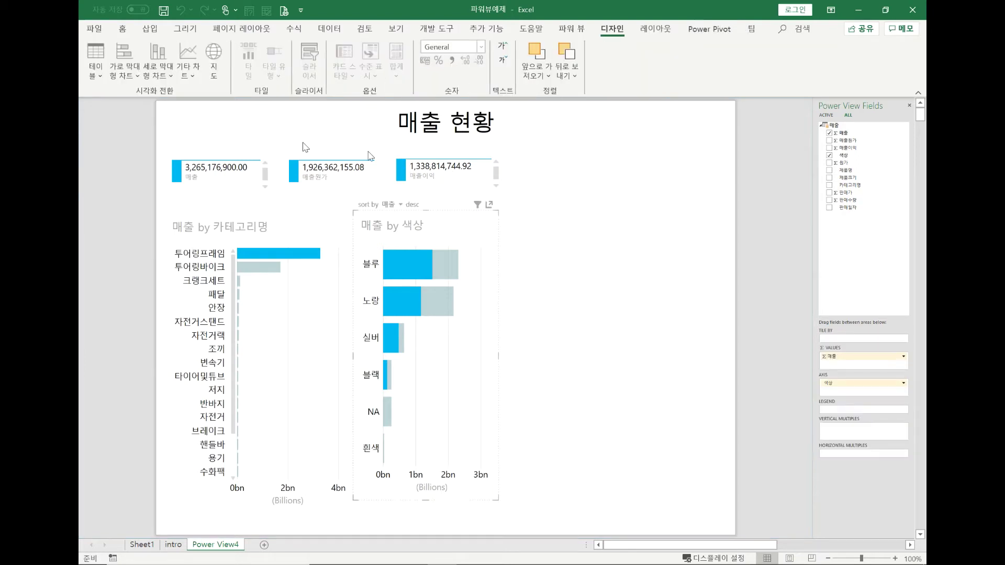
click(137, 77)
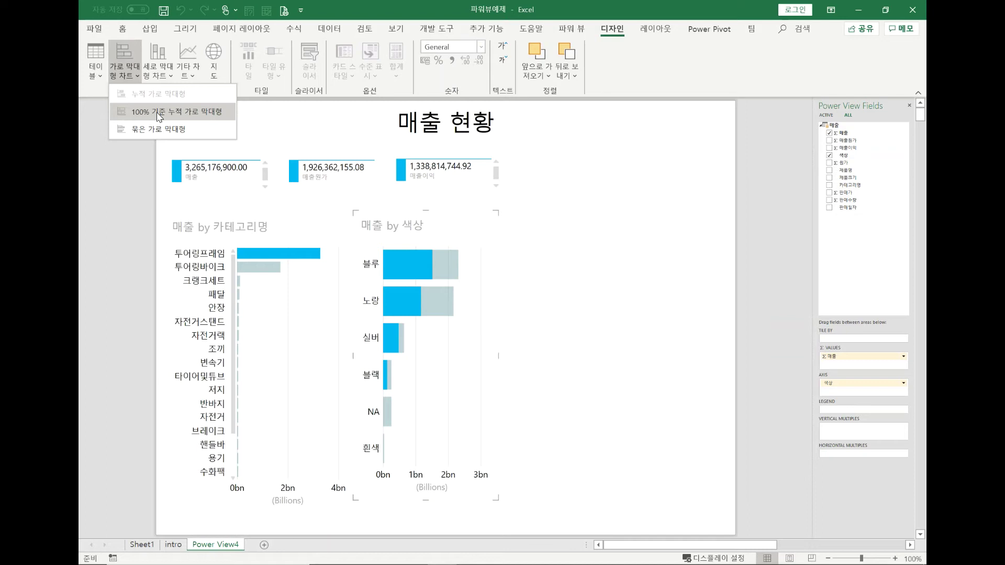
click(165, 75)
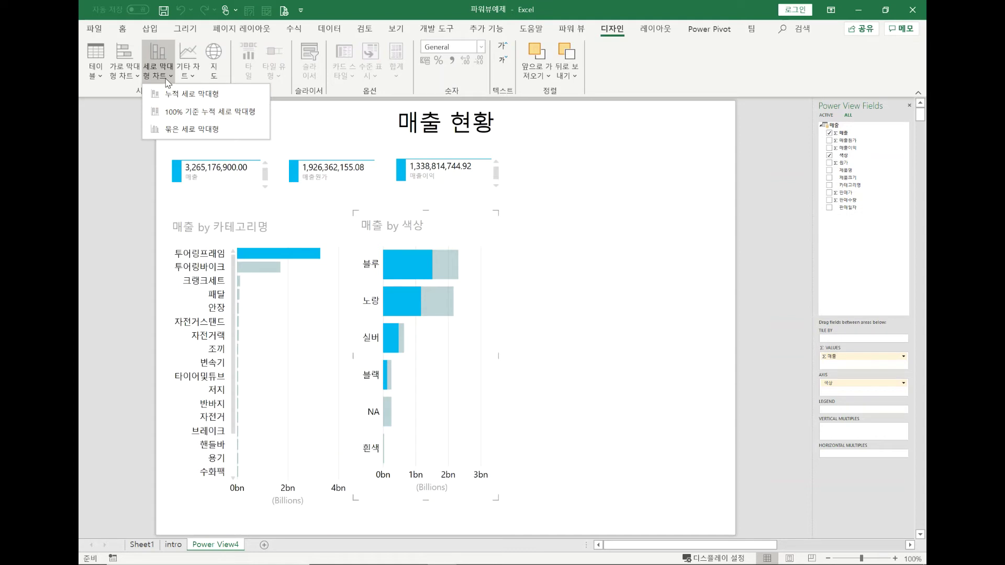
click(189, 72)
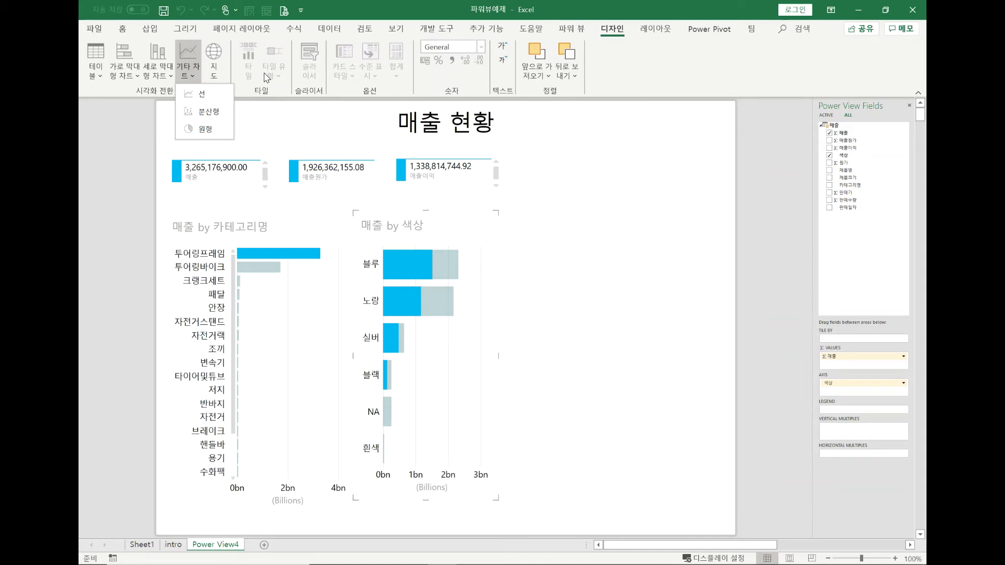
click(580, 249)
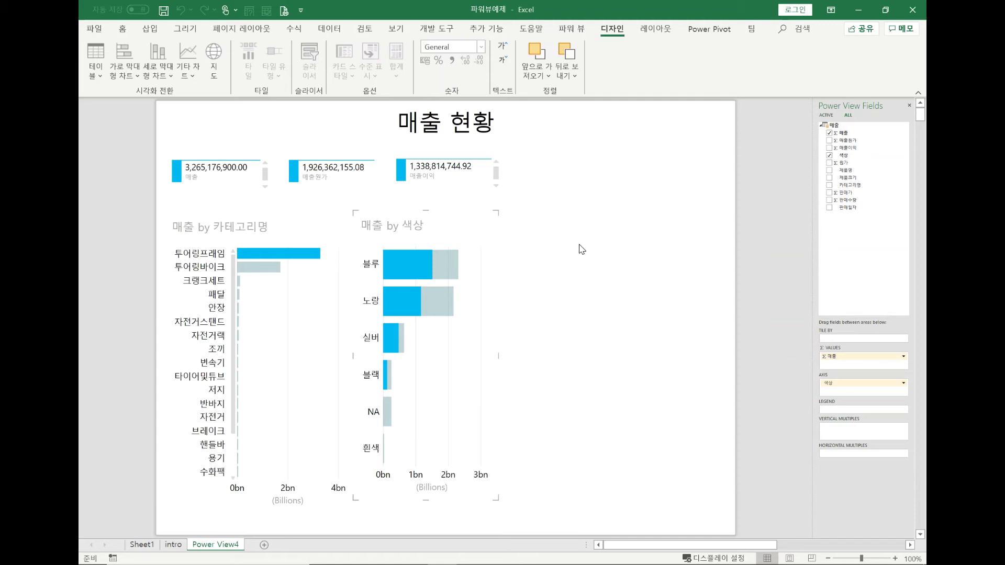
Check the source table in Sheet1, return to Power View4 and cross-highlight the report by 블루.
click(141, 546)
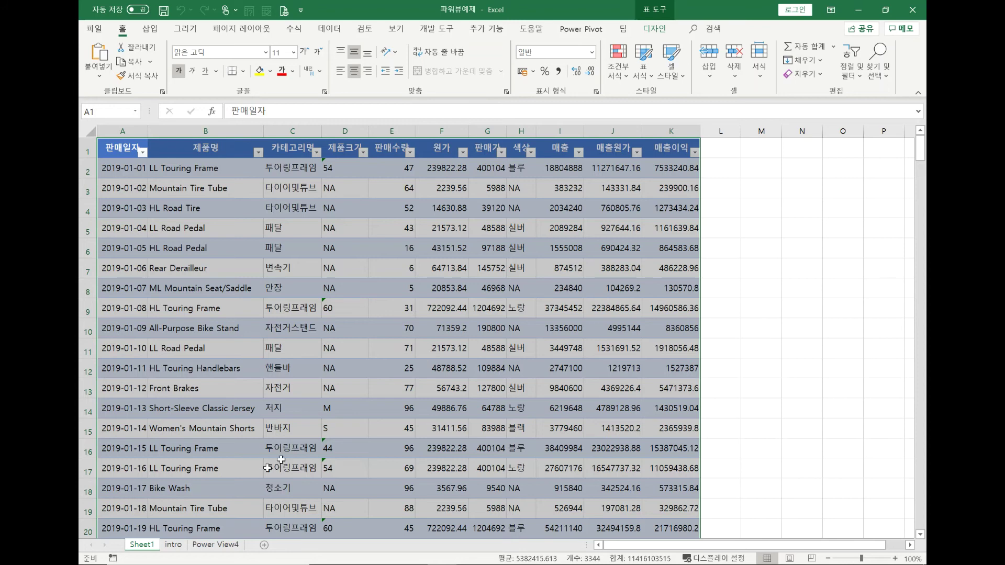
click(216, 545)
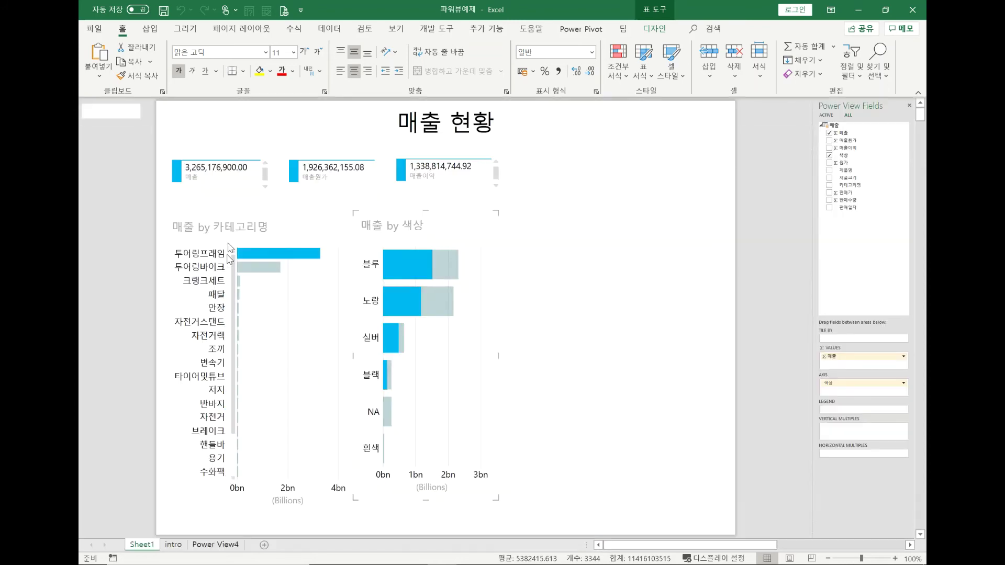
click(402, 258)
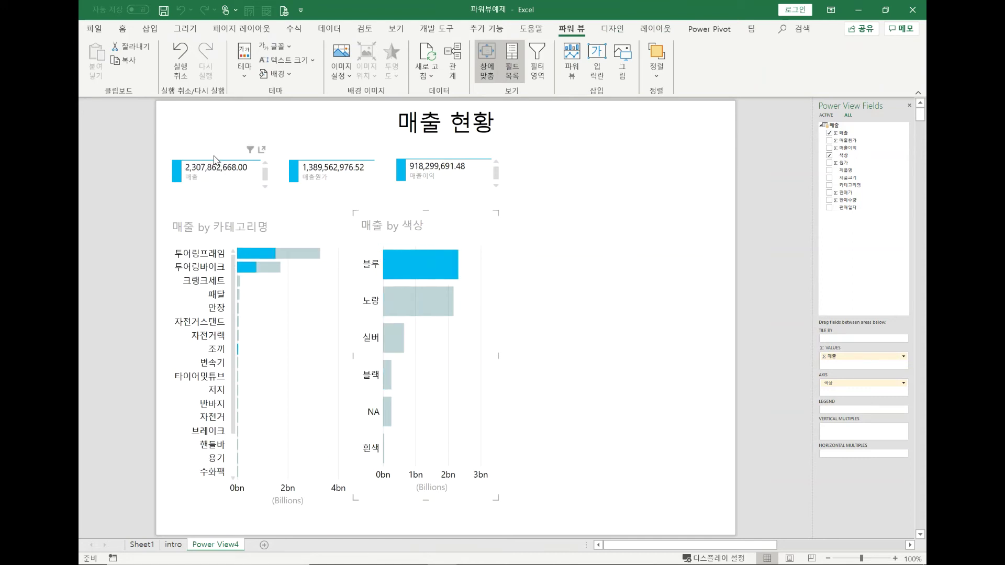
Inspect the 매출 column and the blank cells L2:L12 beside the table in Sheet1, and return to Power View4.
click(140, 545)
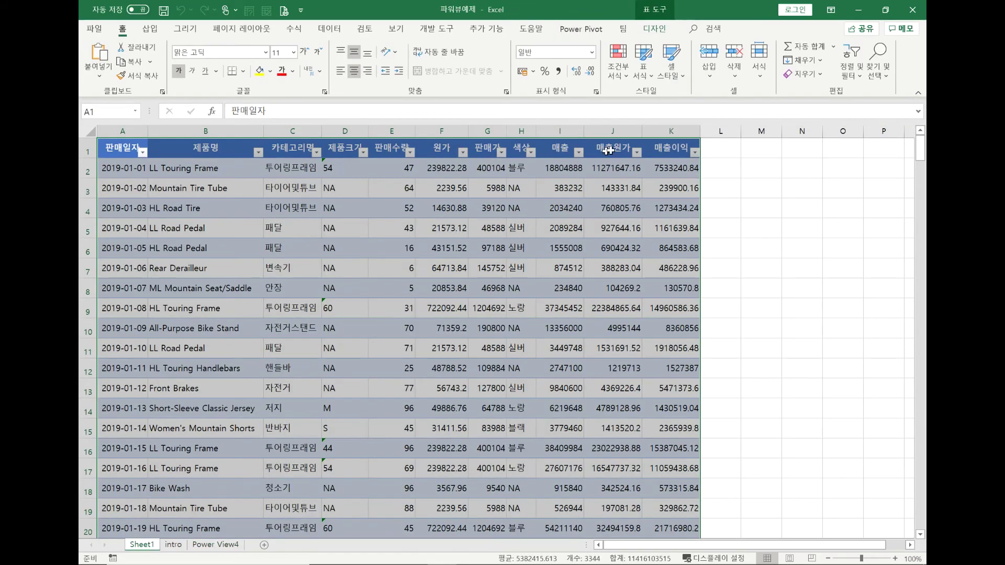
click(719, 150)
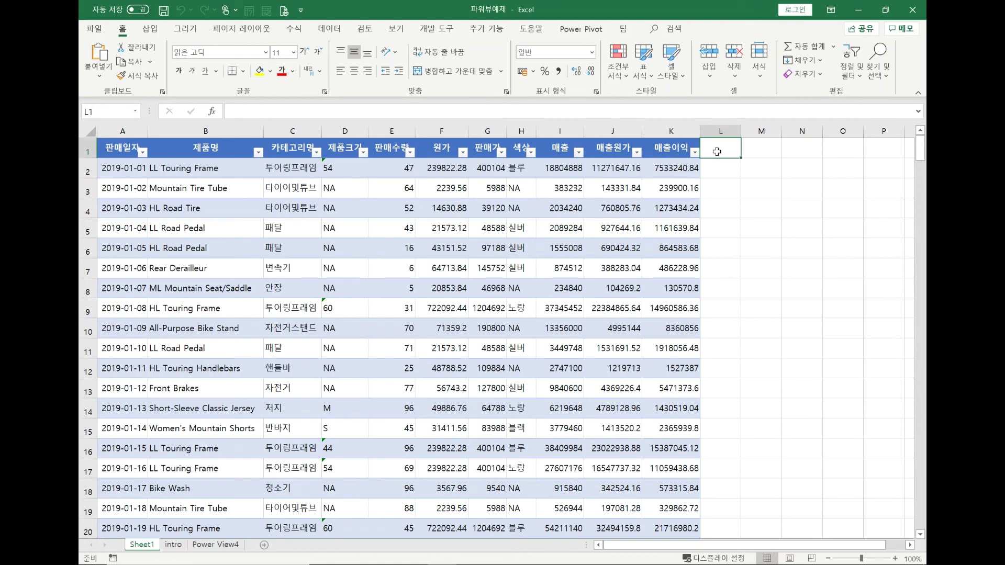
drag(568, 170, 568, 268)
drag(718, 168, 721, 366)
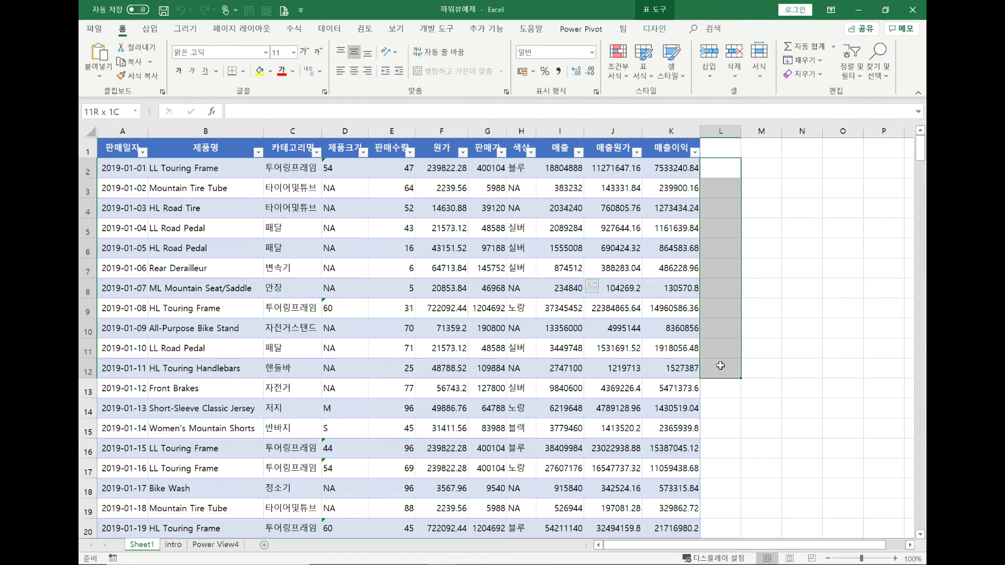
drag(720, 366, 721, 365)
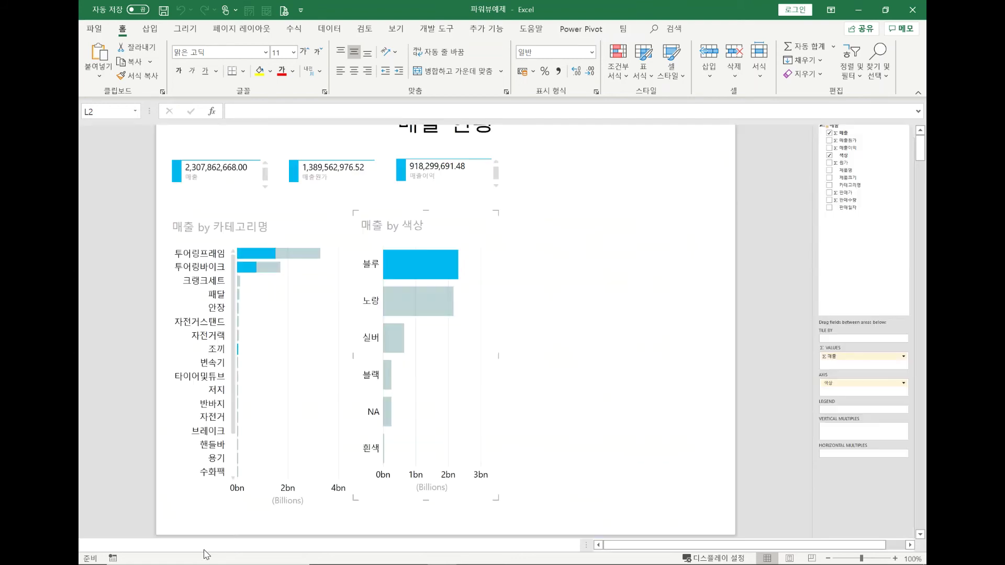
click(209, 545)
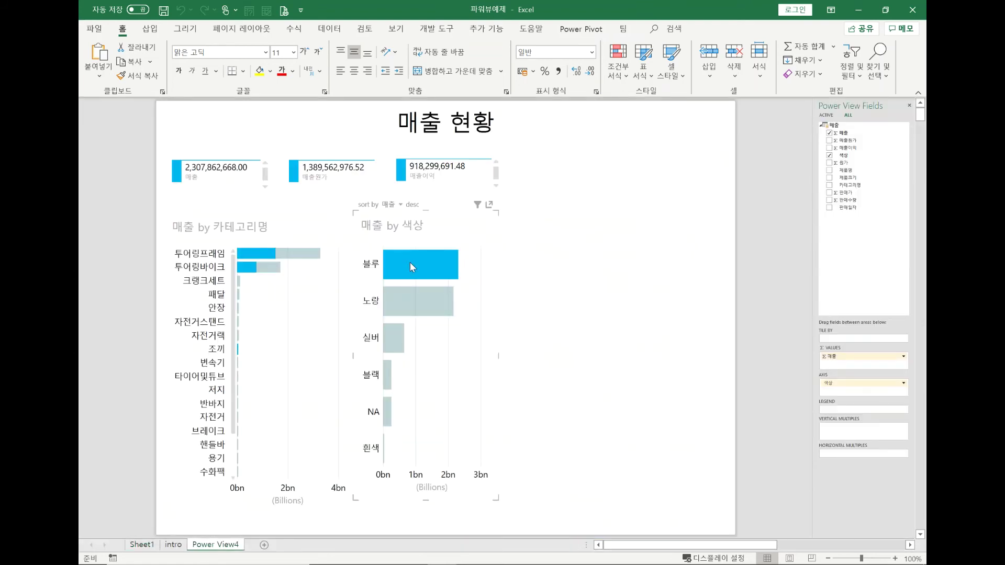
Filter the 색상 column of the Sheet1 table to 블루 only and select all visible 매출 values to check their sum.
click(143, 545)
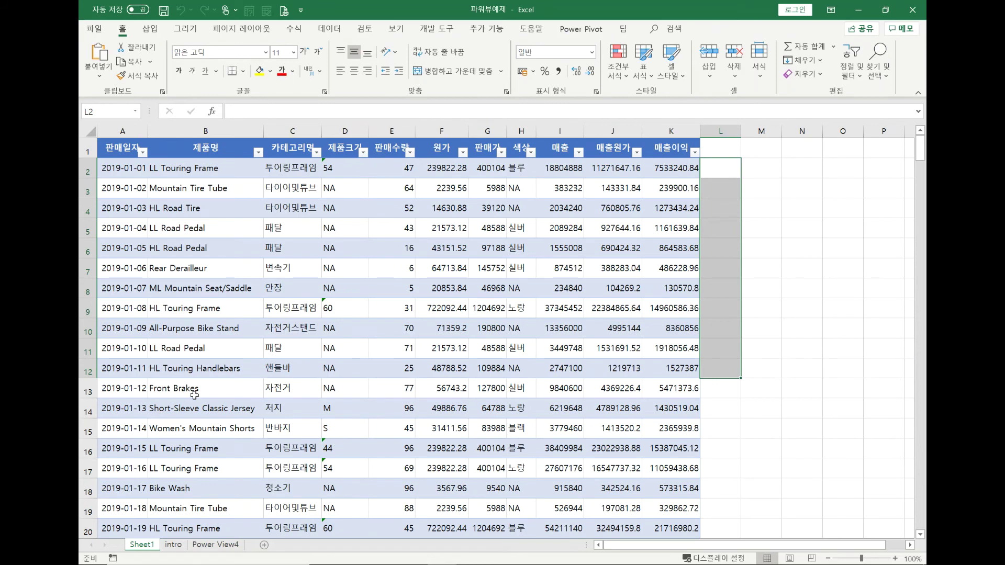
click(531, 153)
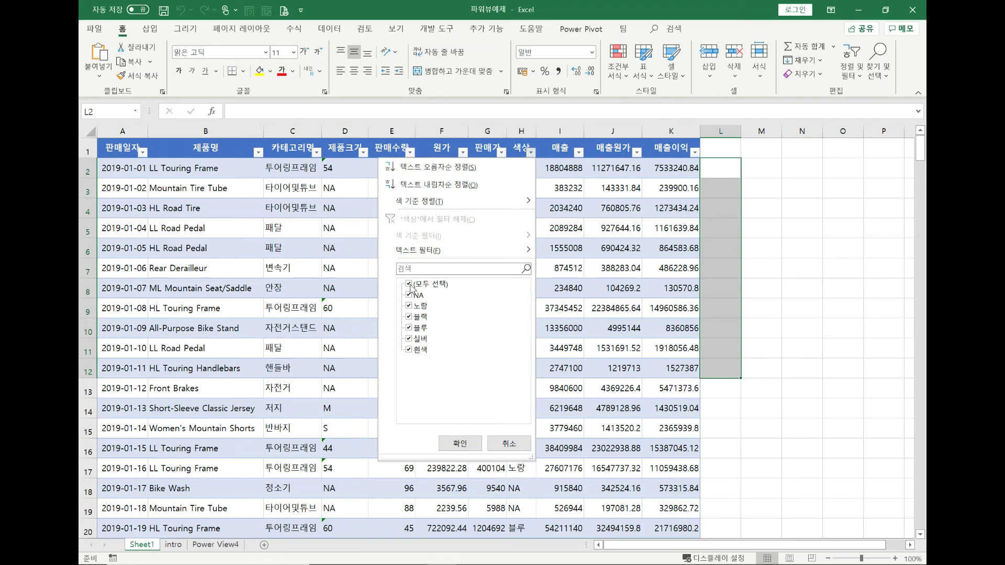
click(409, 285)
click(409, 327)
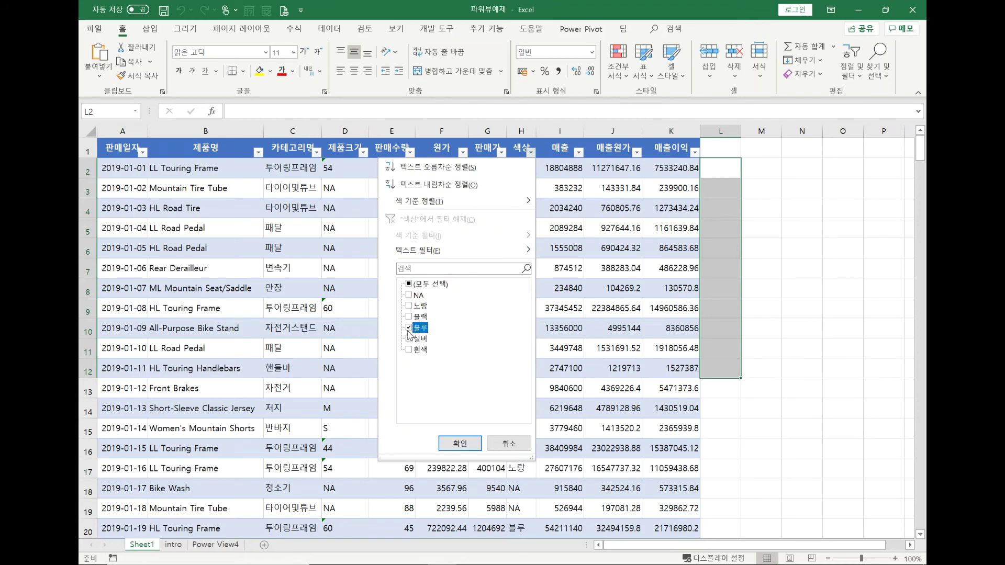
click(459, 444)
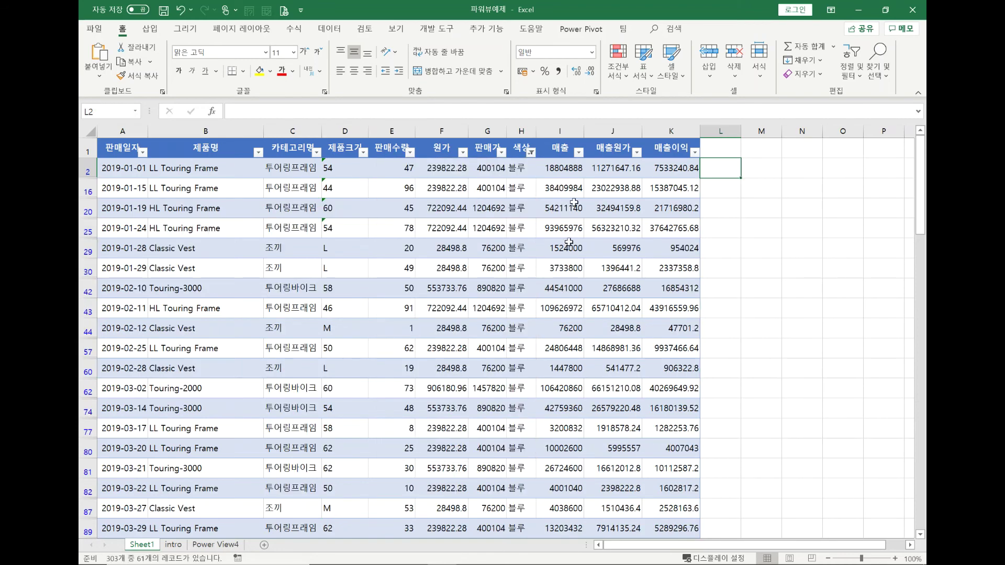
drag(572, 169, 580, 490)
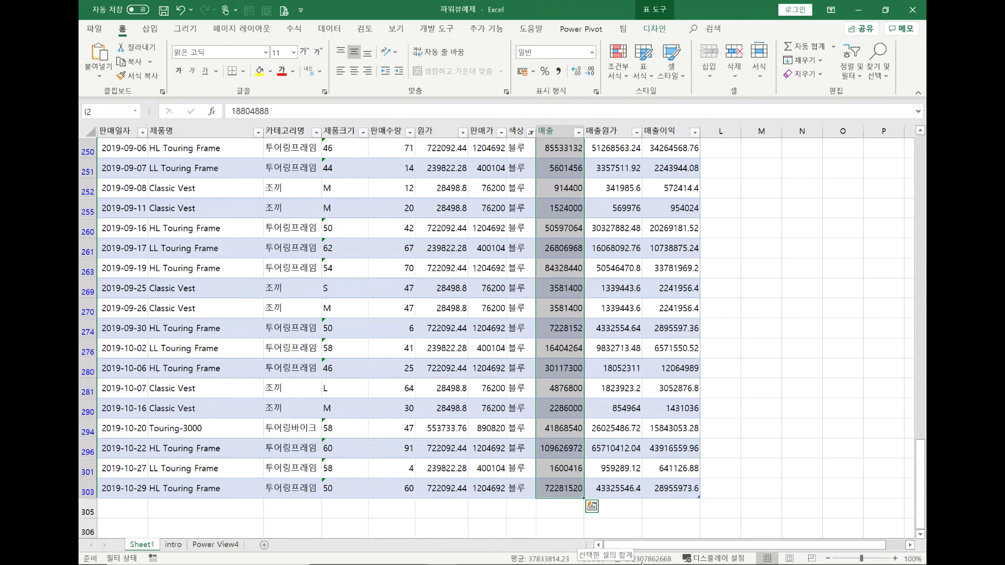
Compare the sum with the report's 매출 card, and restore all colours (모두 선택) in the 색상 filter of Sheet1.
click(215, 545)
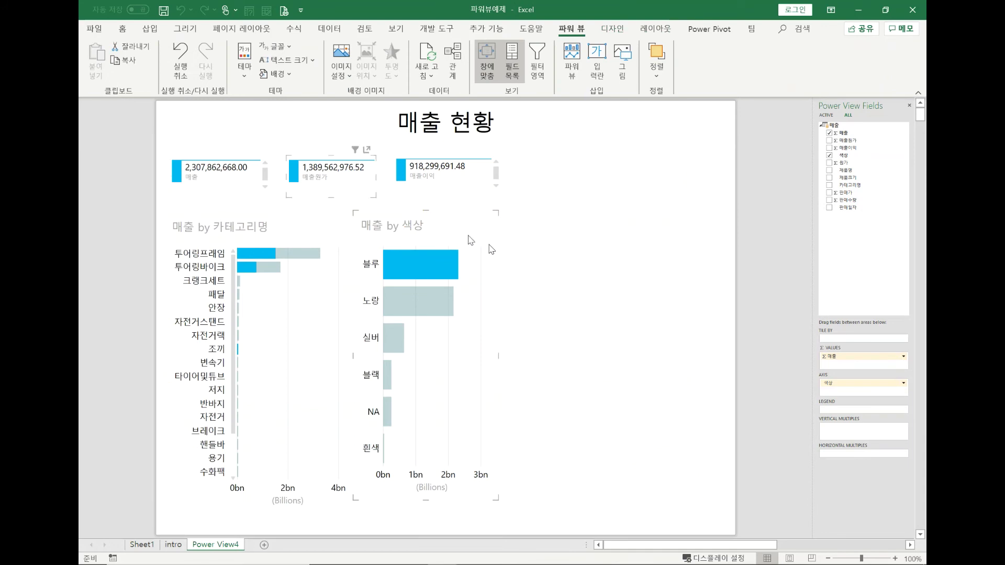
click(141, 544)
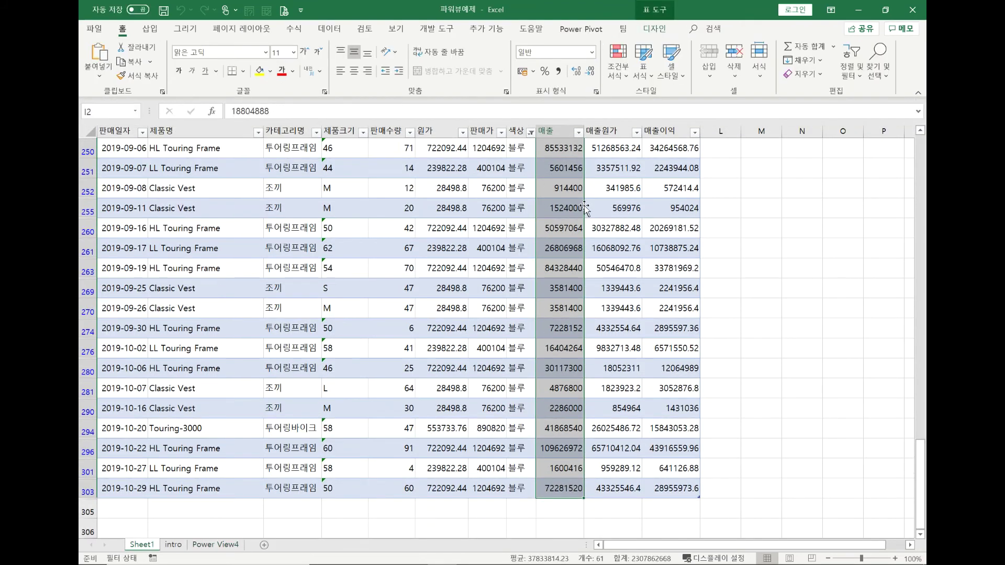
click(531, 132)
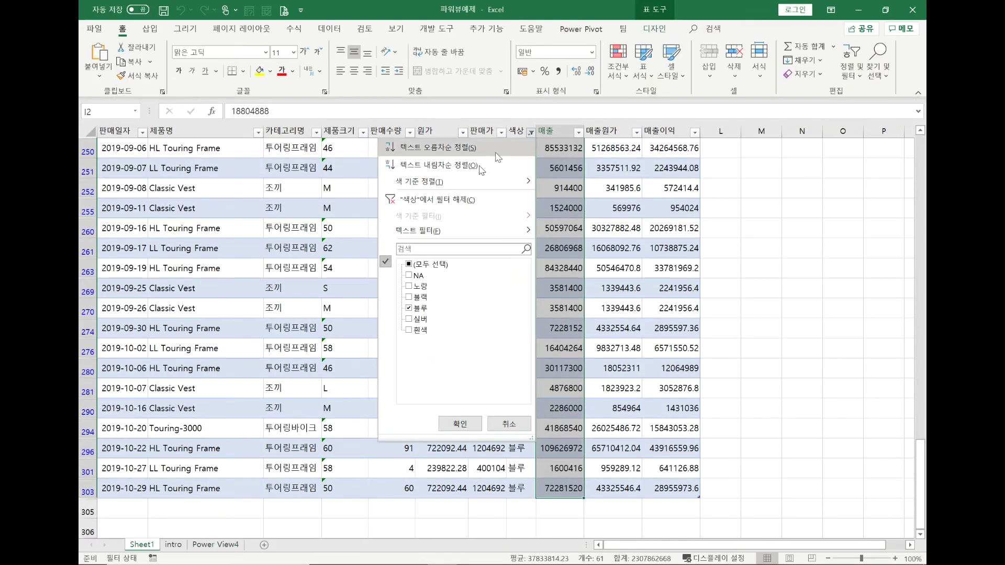
click(410, 265)
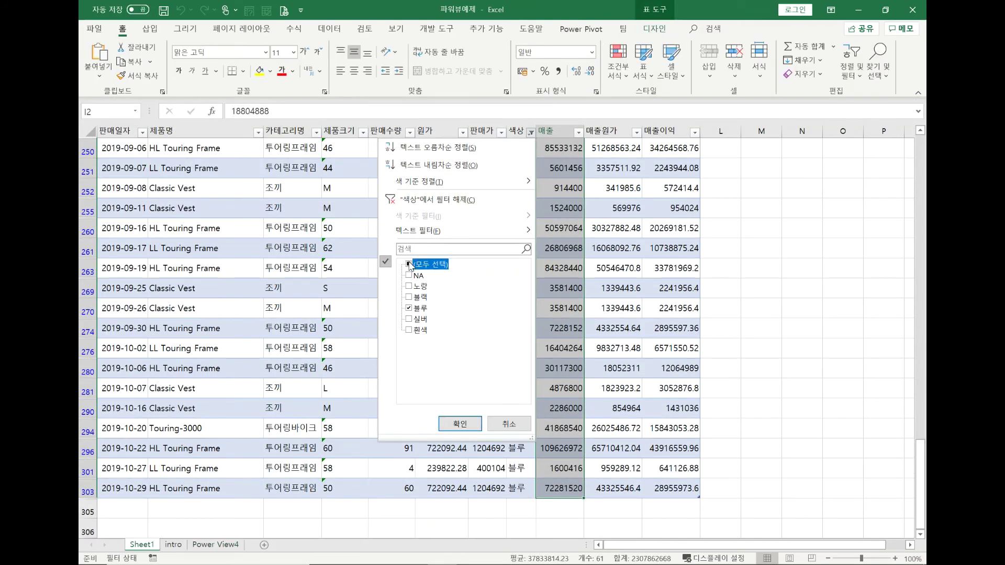
click(459, 423)
click(204, 543)
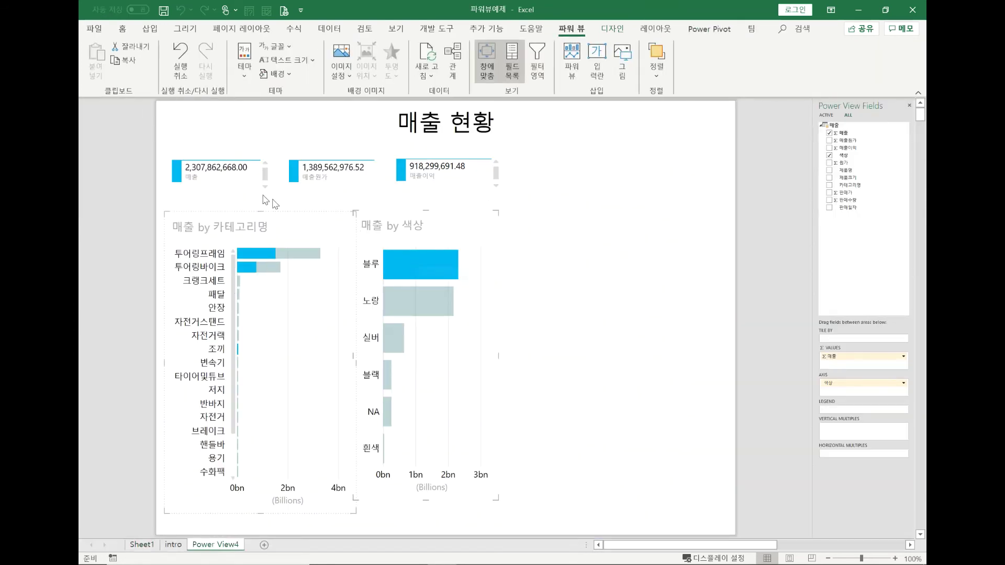
Inspect the header row of the Sheet1 source table and the blank column L beside 매출이익.
click(142, 544)
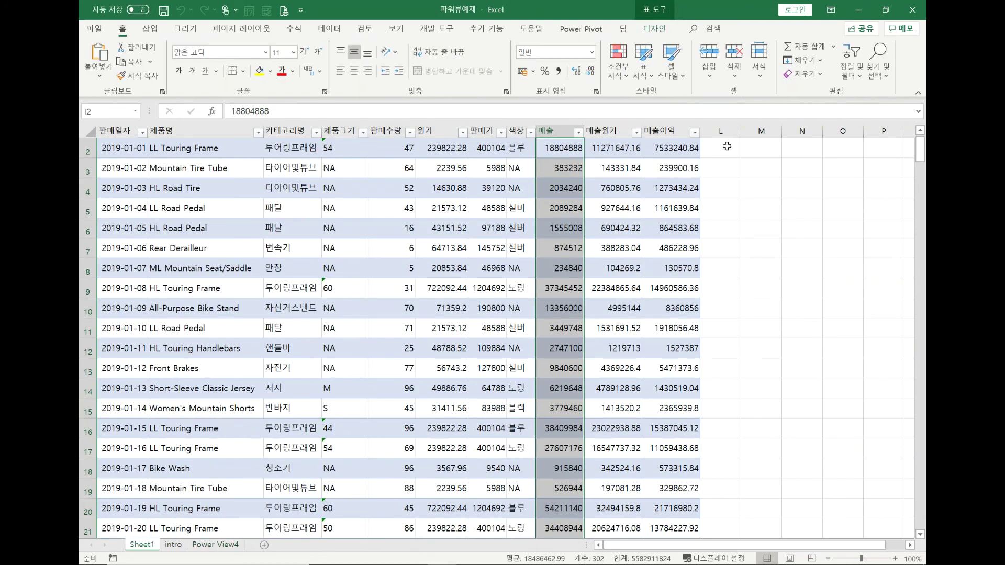
click(647, 190)
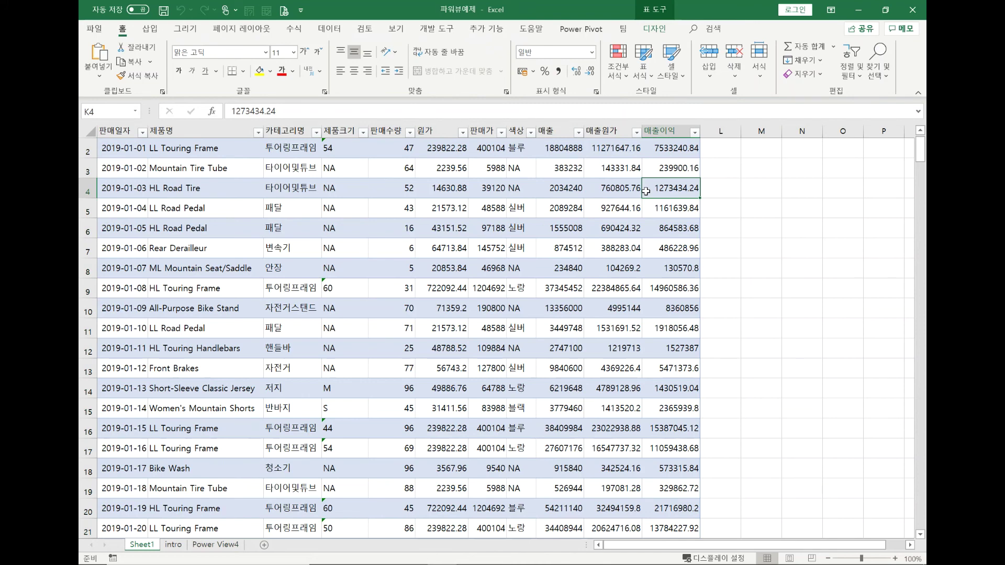
key(ctrl+Up)
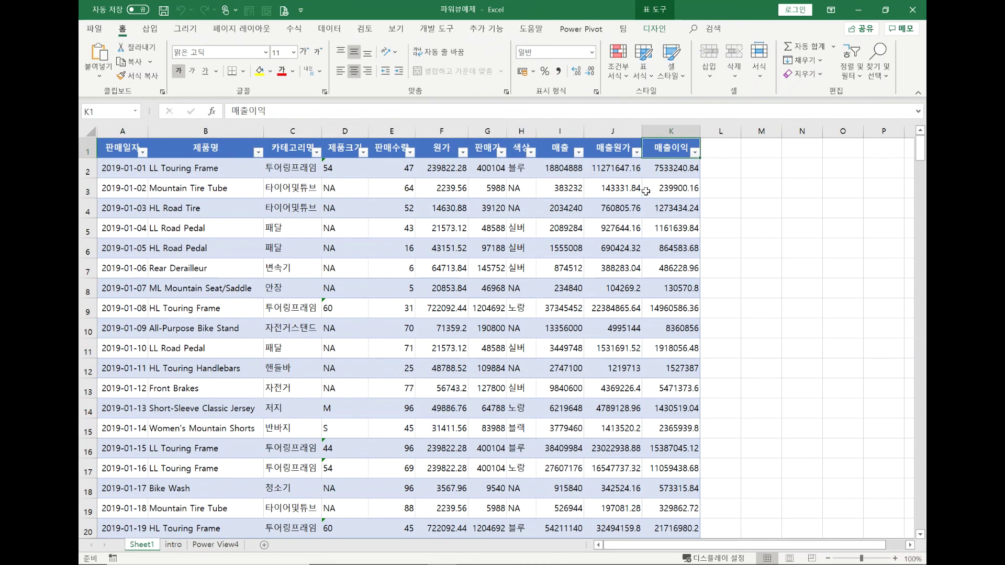
click(738, 154)
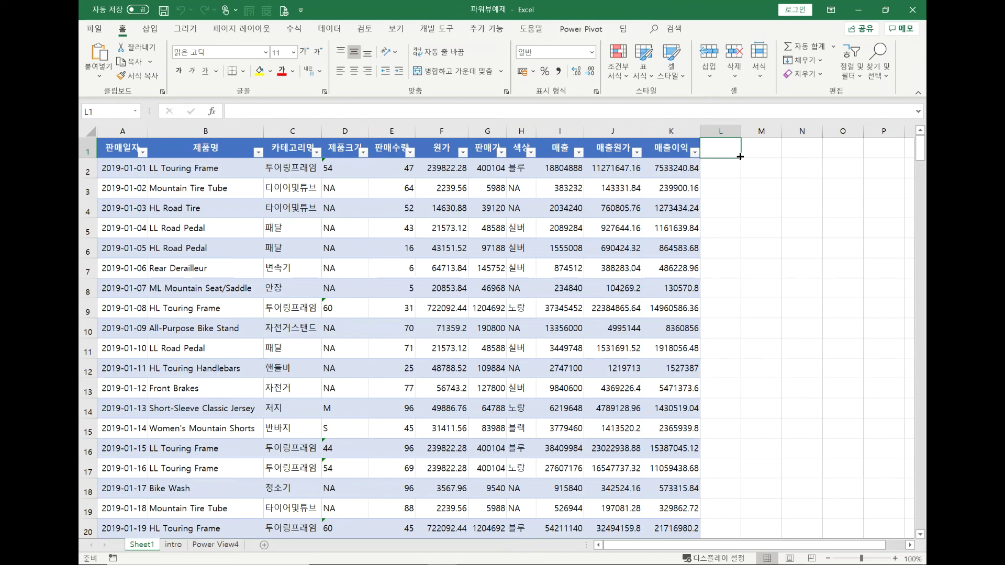
click(727, 132)
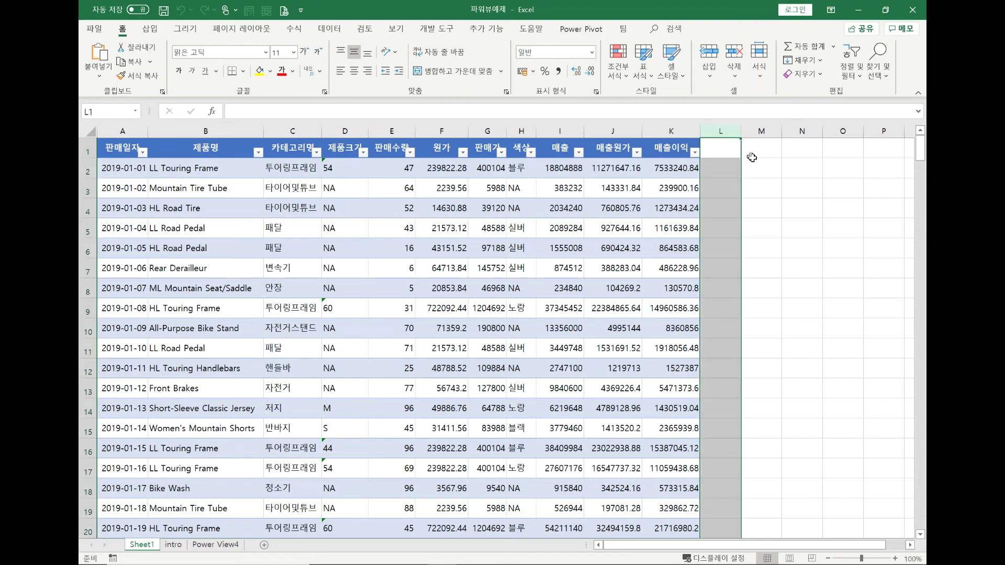
click(765, 168)
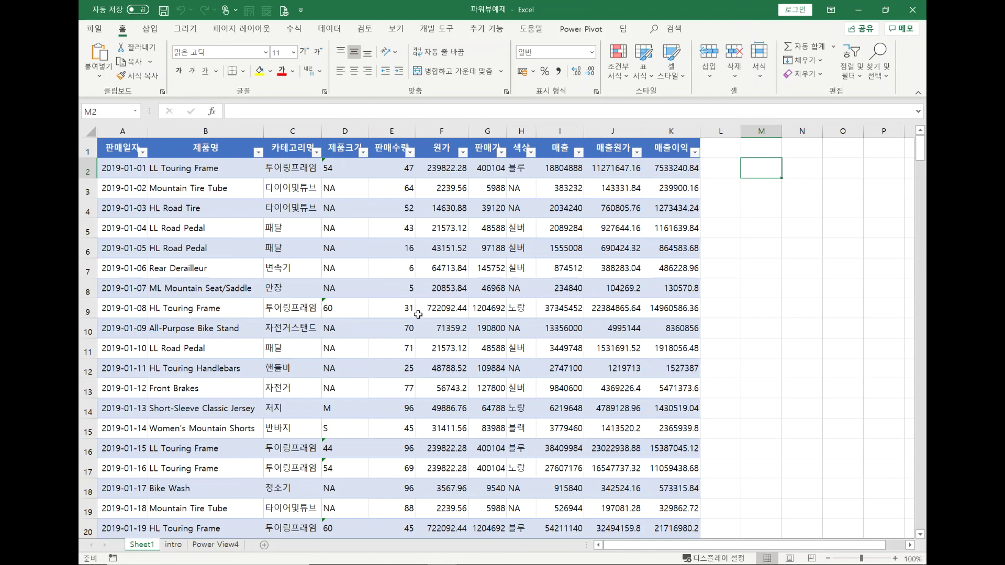
Return to Power View4 and enlarge the 매출 by 색상 and 매출 by 카테고리명 charts in turn, restoring each to its original size.
click(215, 545)
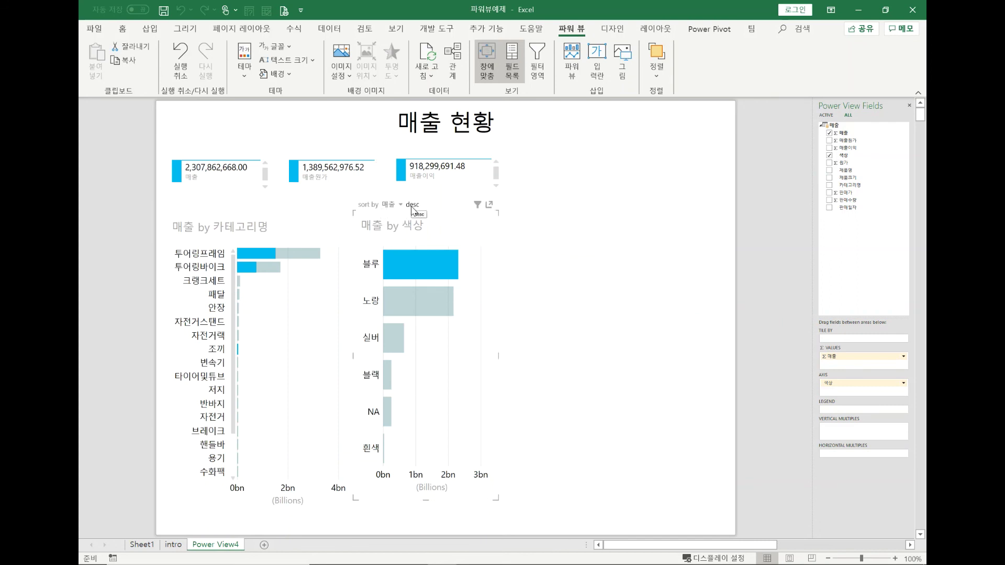
click(488, 205)
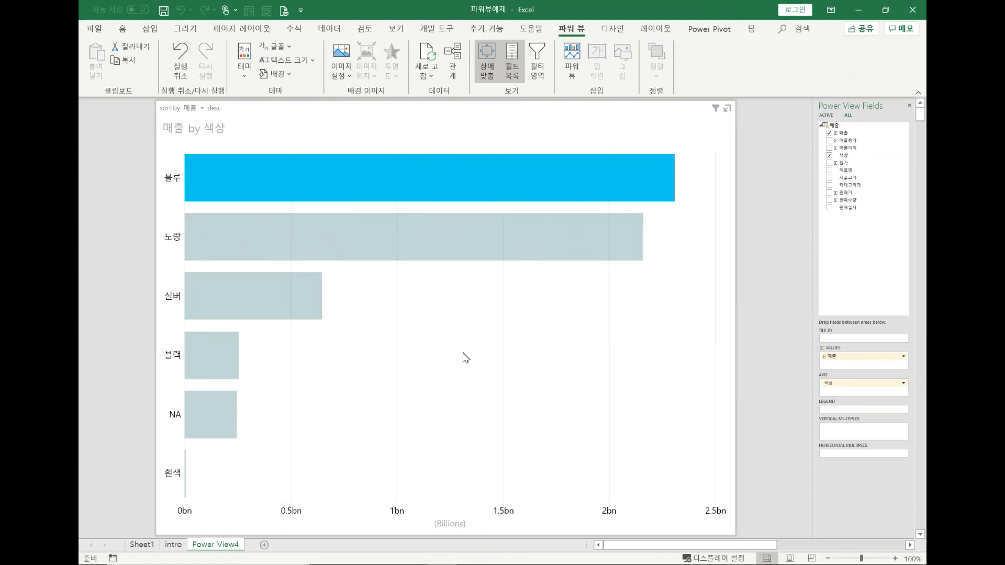
click(731, 110)
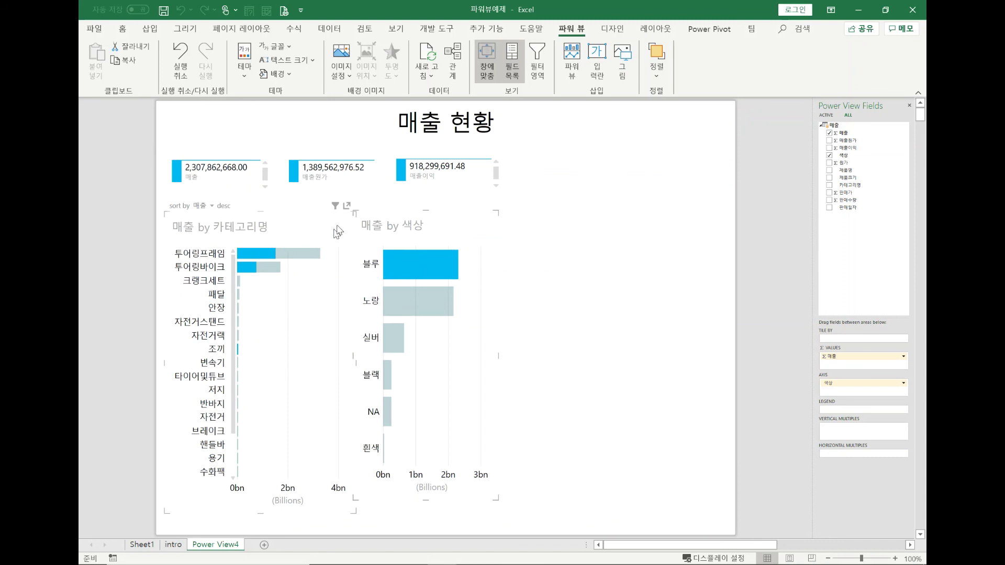
click(347, 206)
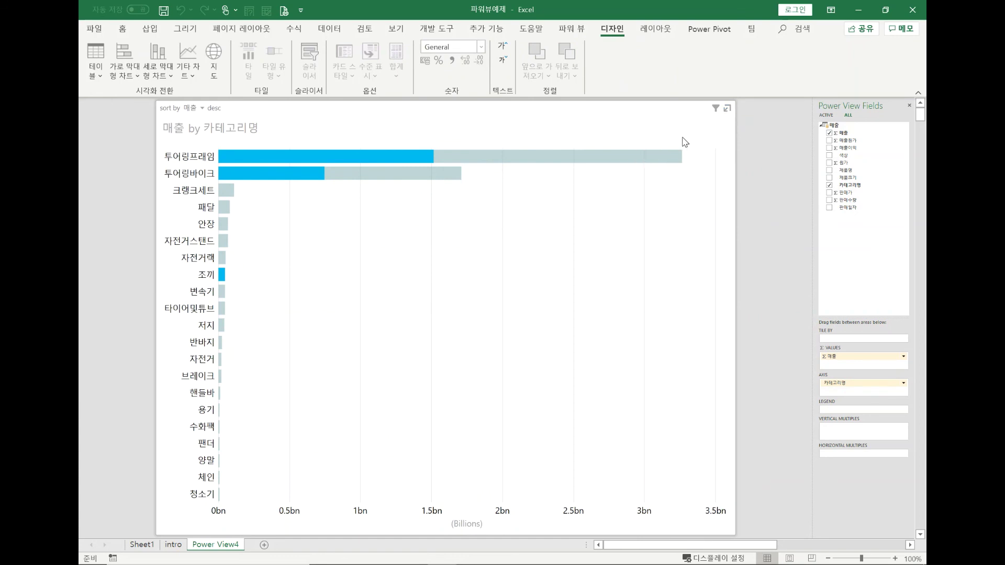
click(727, 109)
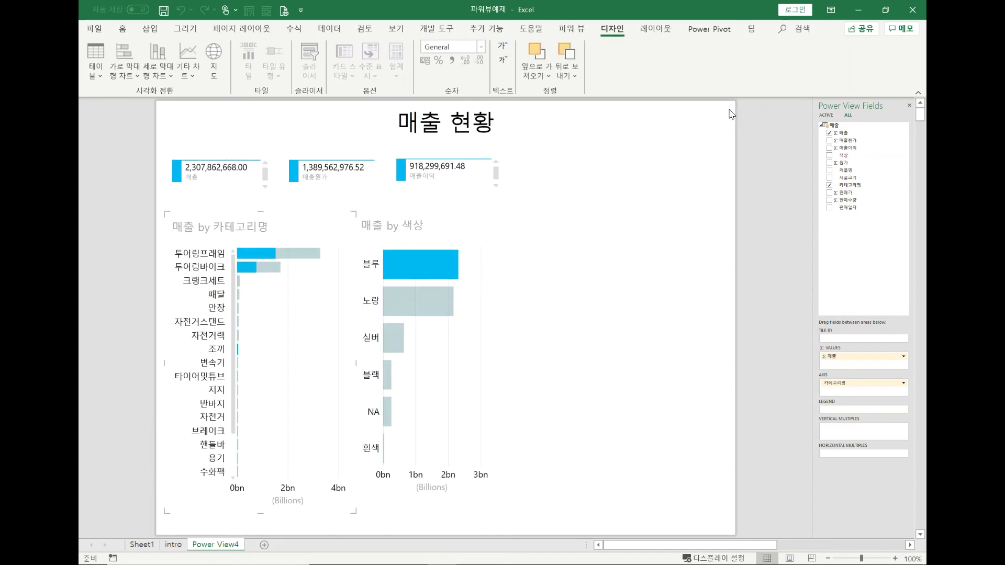